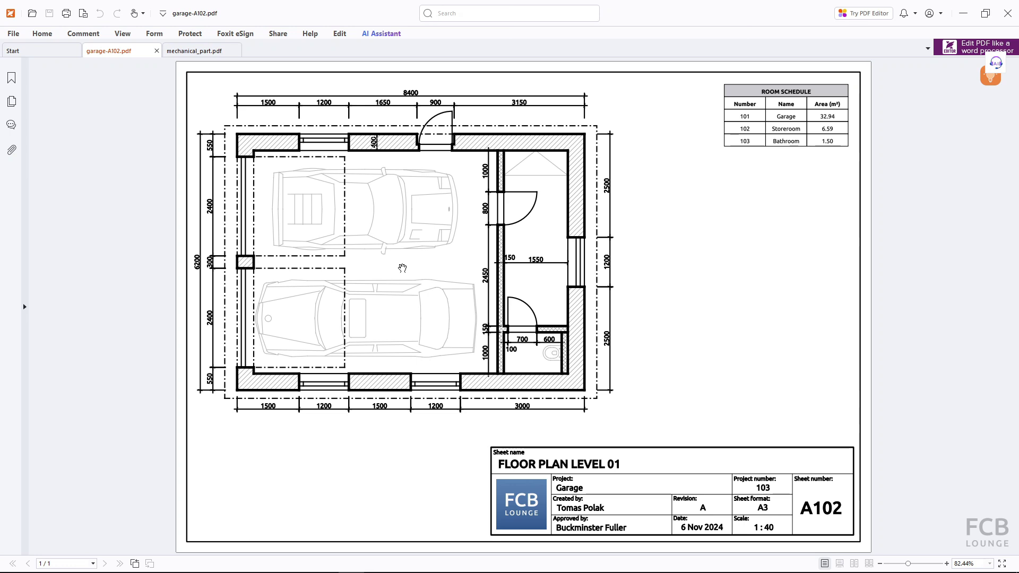
# Bring the mechanical_part.pdf drawing of the dimensioned plate to the front in Foxit
pyautogui.click(194, 51)
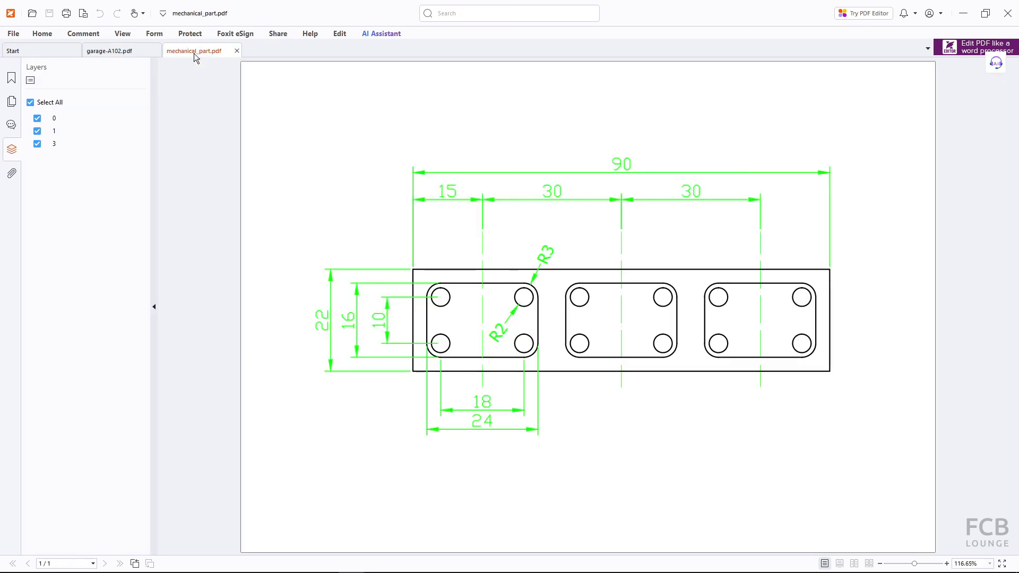
pyautogui.click(549, 316)
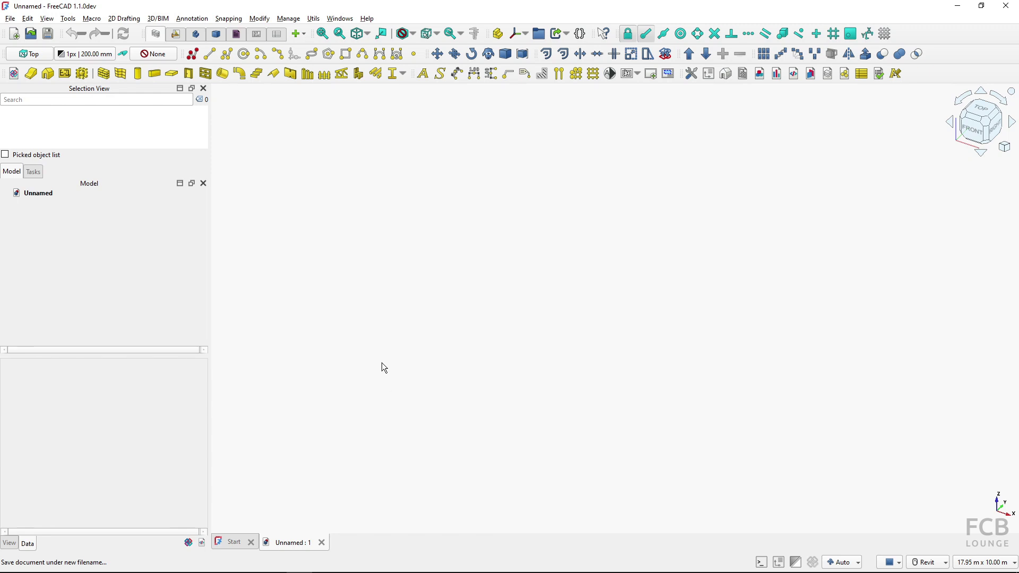
pyautogui.click(382, 363)
pyautogui.click(13, 19)
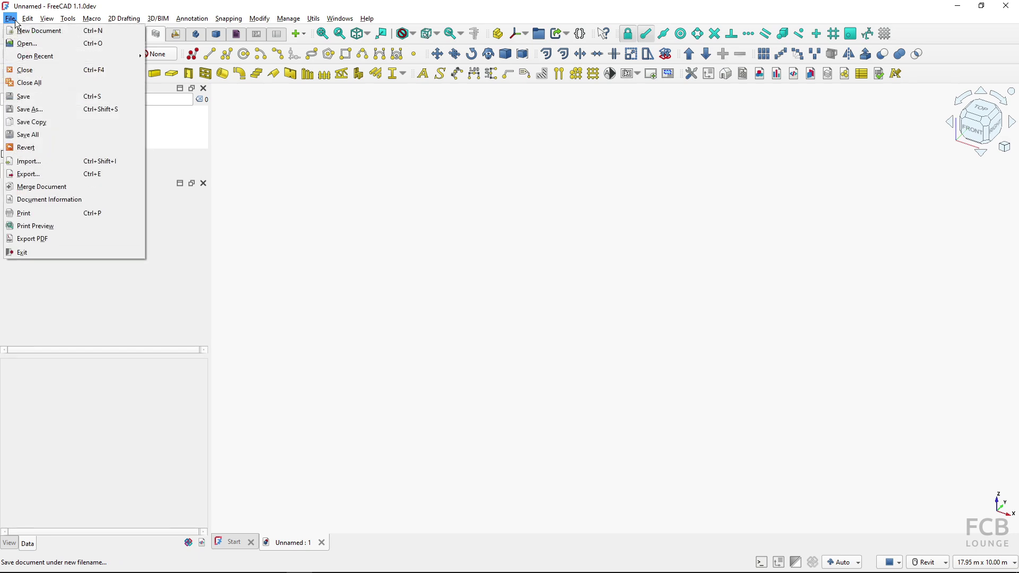
pyautogui.click(37, 167)
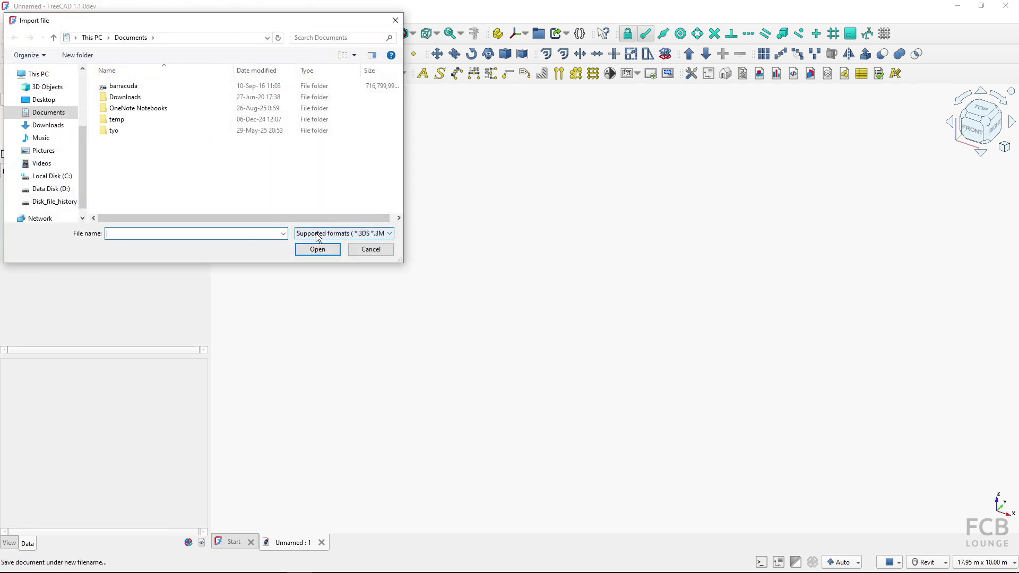
pyautogui.click(316, 233)
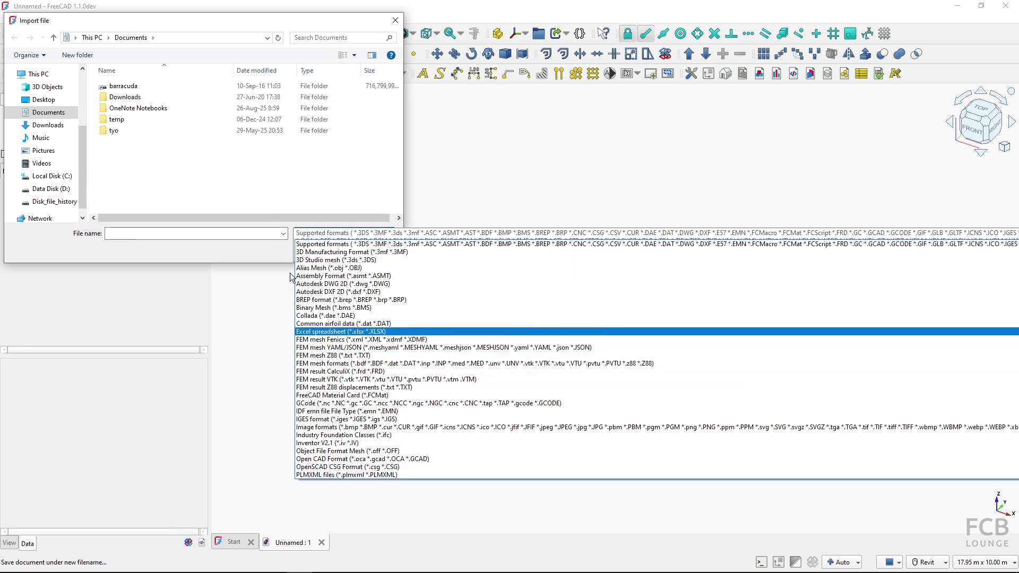
pyautogui.click(265, 249)
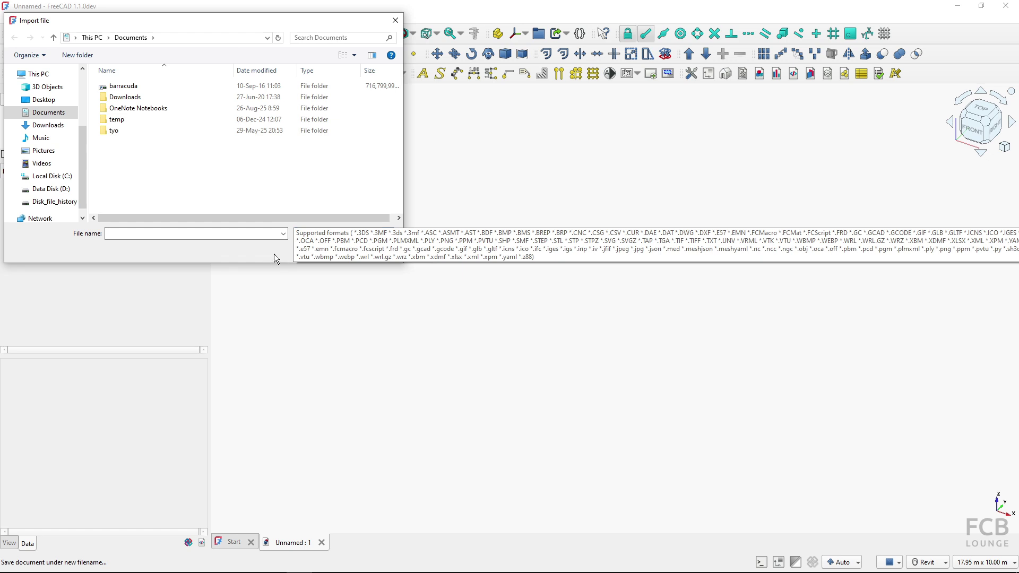
pyautogui.click(383, 253)
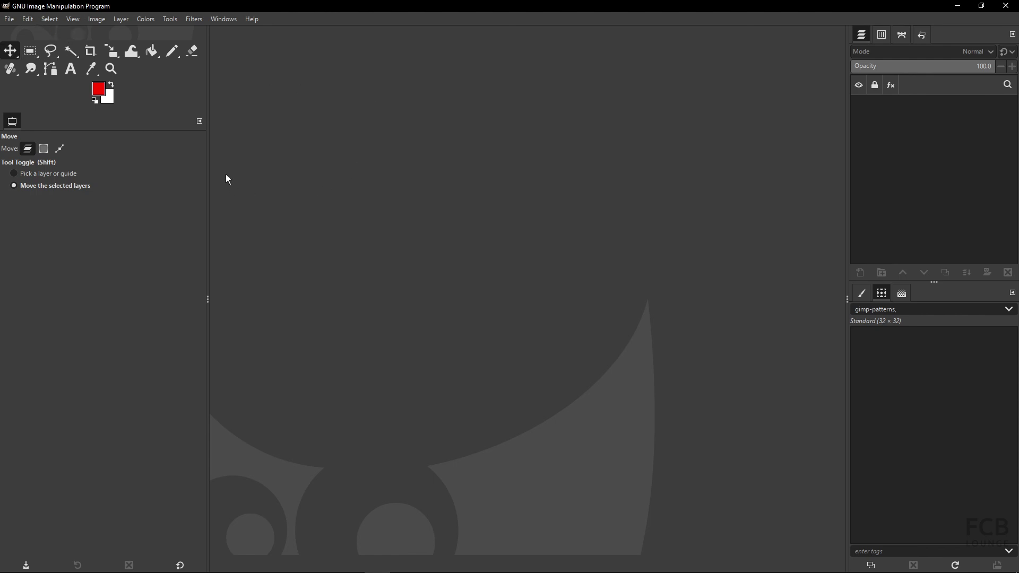
# Open garage-A102.pdf from the Documents folder in GIMP
pyautogui.click(10, 19)
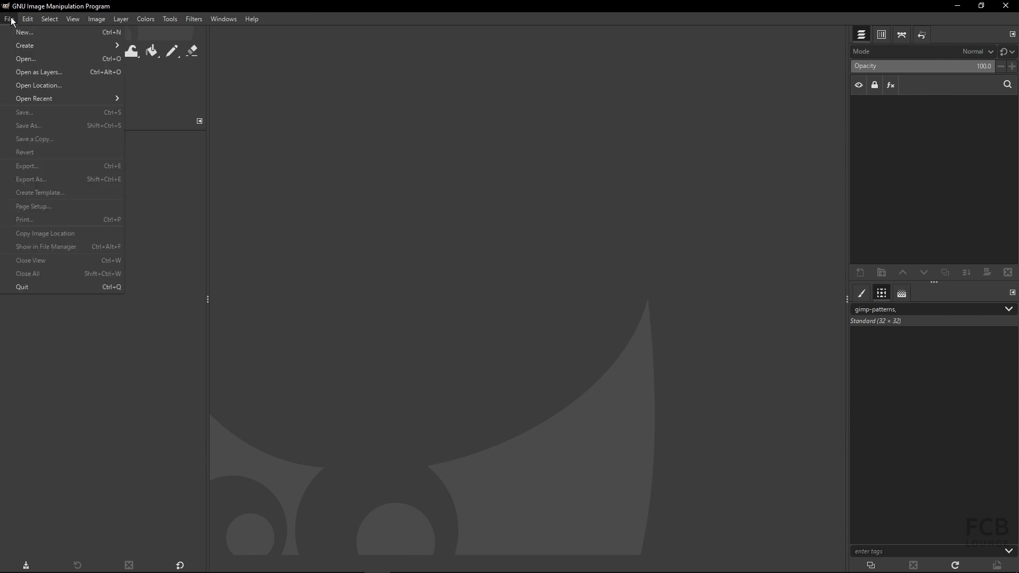
pyautogui.click(24, 59)
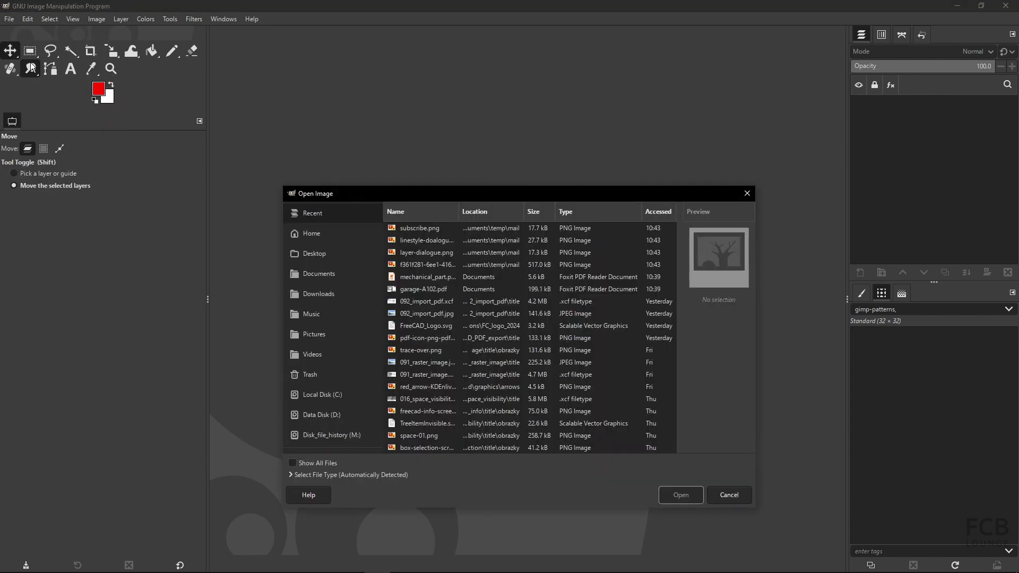
pyautogui.click(332, 275)
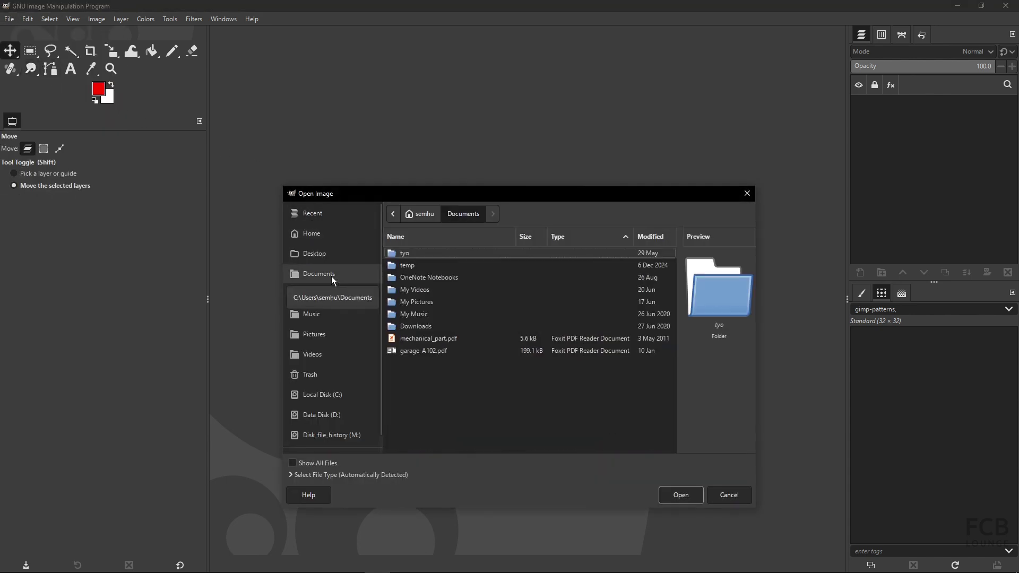
pyautogui.click(418, 351)
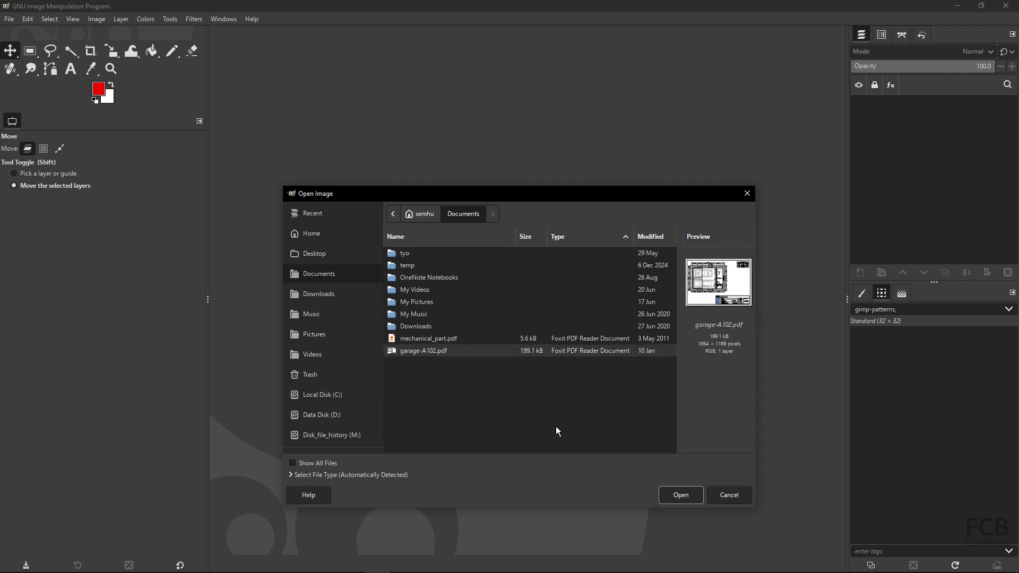
pyautogui.click(671, 498)
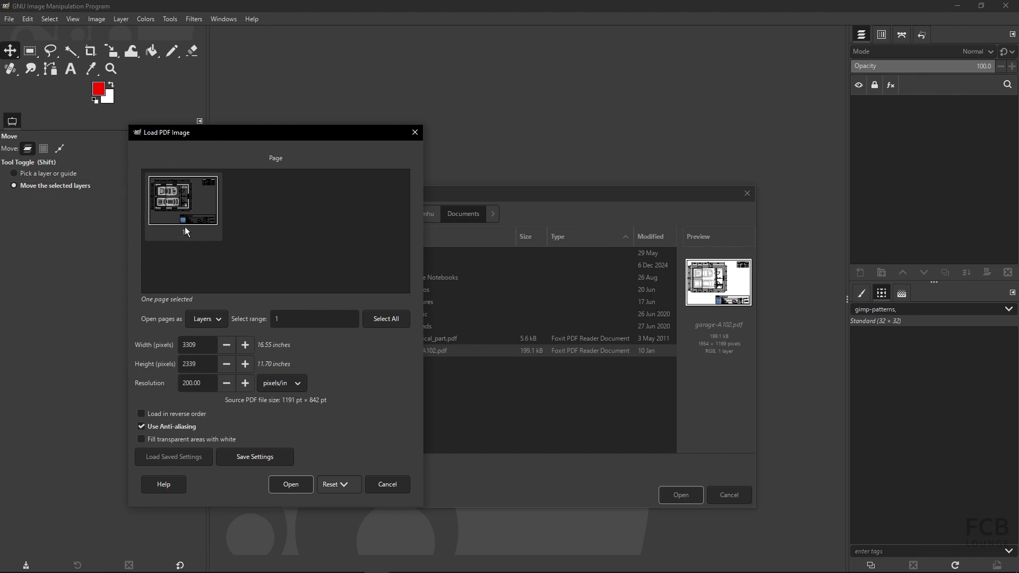
# Set the Load PDF Image width to 3000 px, giving 2120 px height, and load the page
pyautogui.doubleClick(203, 346)
pyautogui.write('500')
pyautogui.click(198, 362)
pyautogui.doubleClick(202, 345)
pyautogui.write('3500')
pyautogui.click(200, 365)
pyautogui.doubleClick(196, 345)
pyautogui.write('3000')
pyautogui.click(211, 362)
pyautogui.click(282, 482)
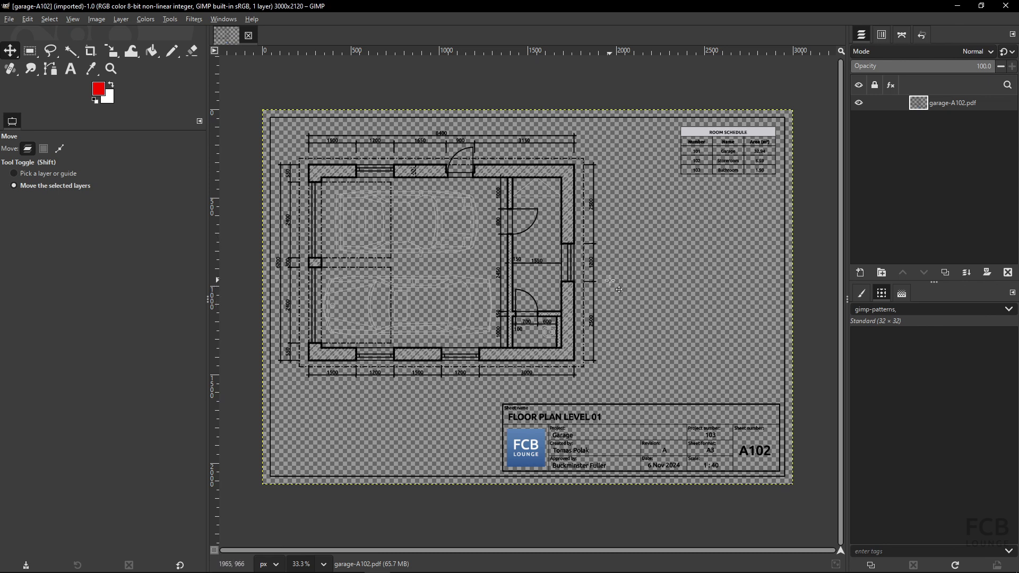
# Add a white-filled layer named background and lower it beneath the floor-plan layer
pyautogui.click(909, 107)
pyautogui.click(859, 273)
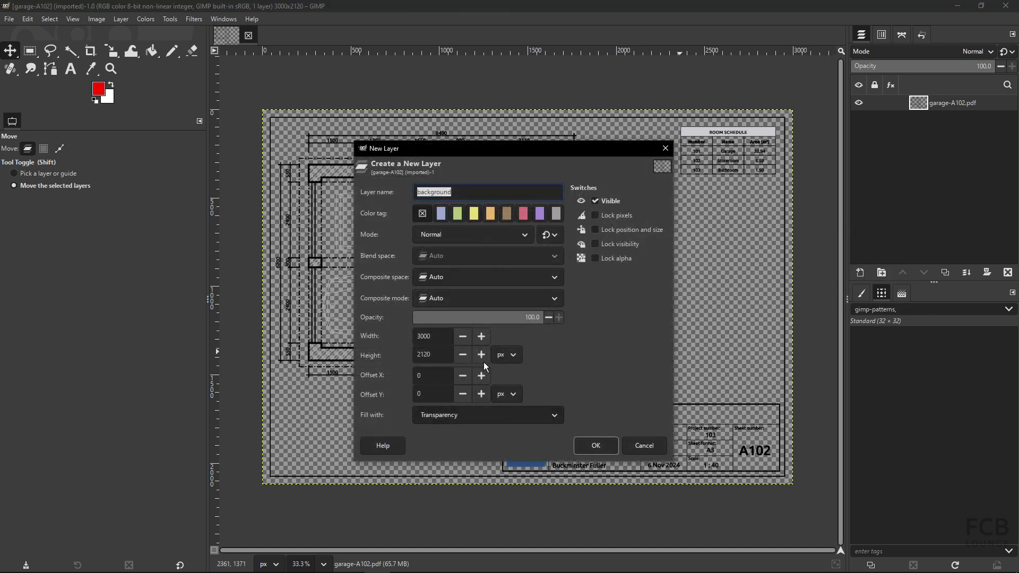
pyautogui.click(430, 417)
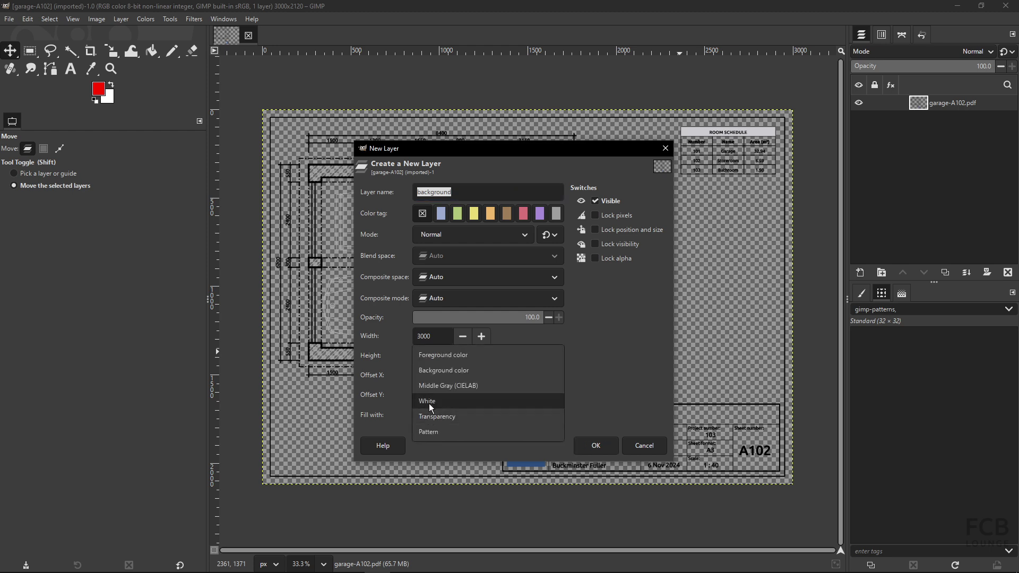
pyautogui.click(429, 401)
pyautogui.click(583, 445)
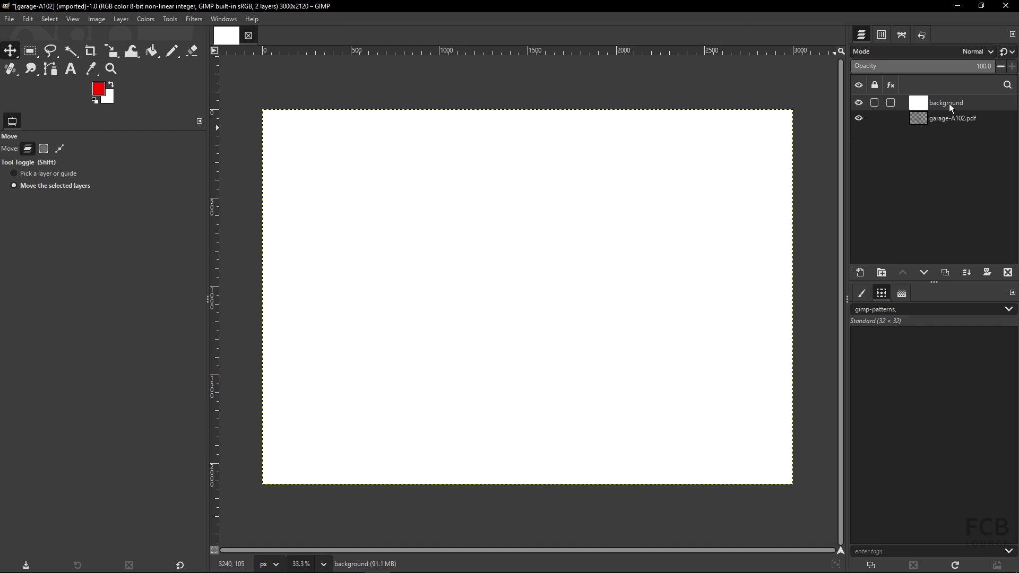
pyautogui.click(926, 274)
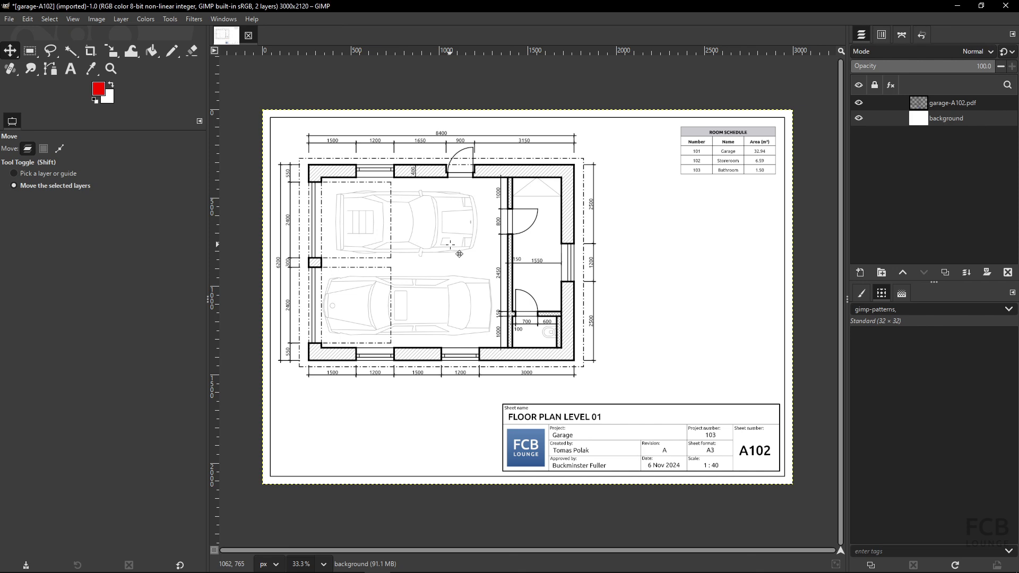
# Export the image as garage-A102.png in Documents with default PNG settings
pyautogui.click(10, 19)
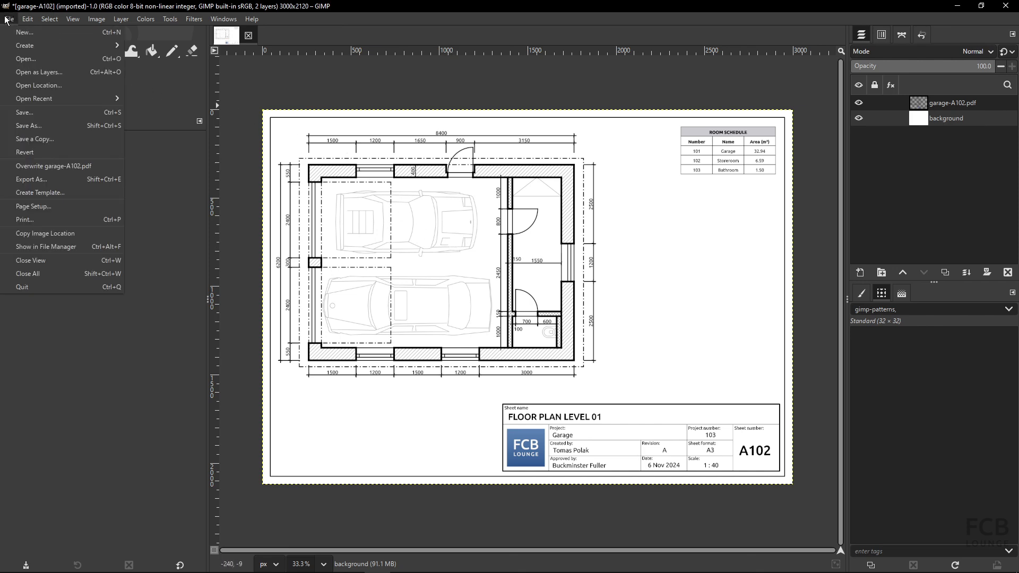
pyautogui.click(34, 178)
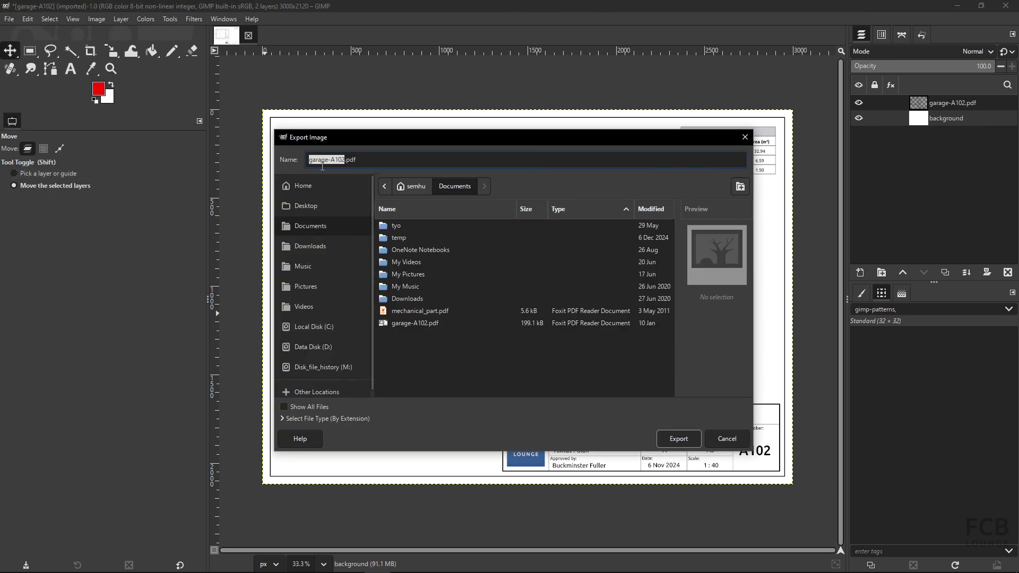
pyautogui.click(365, 161)
pyautogui.press('BackSpace')
pyautogui.press('BackSpace')
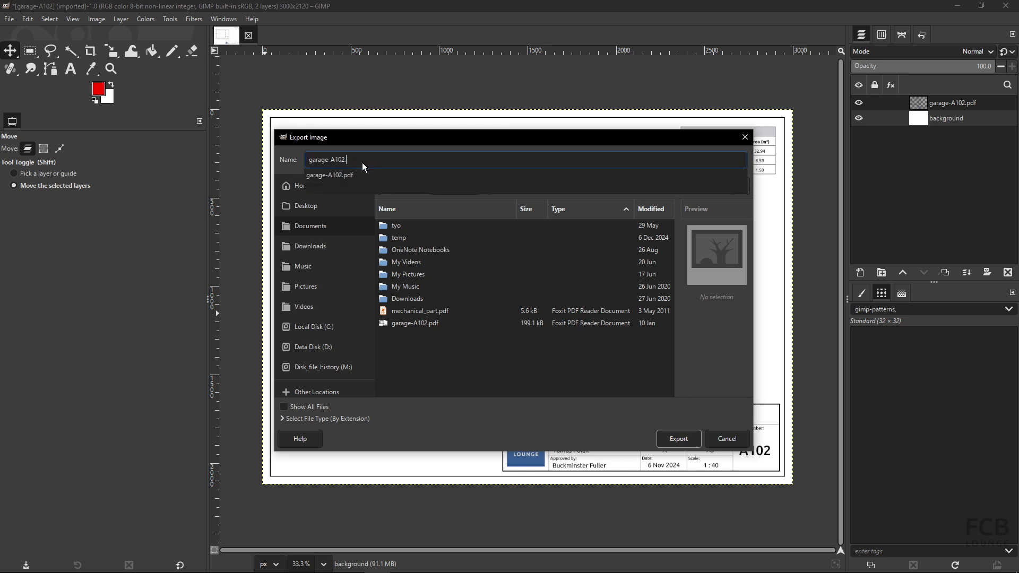
pyautogui.write('png')
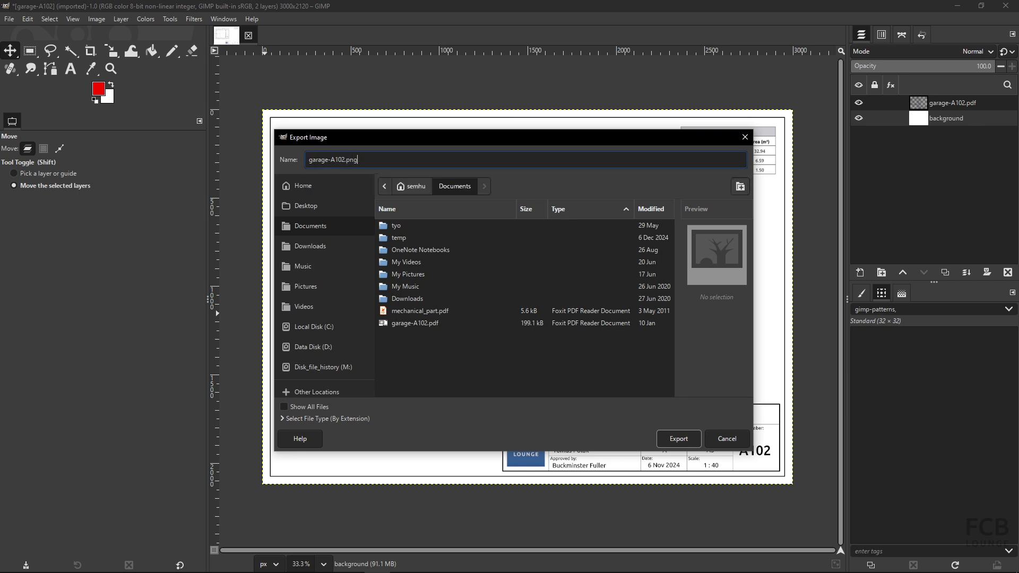
pyautogui.click(681, 439)
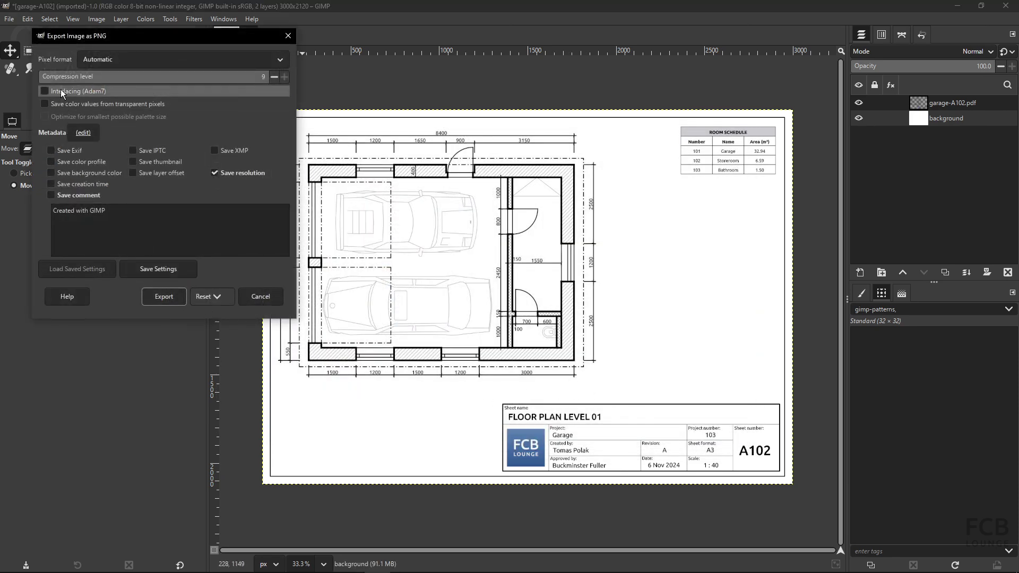
pyautogui.click(164, 296)
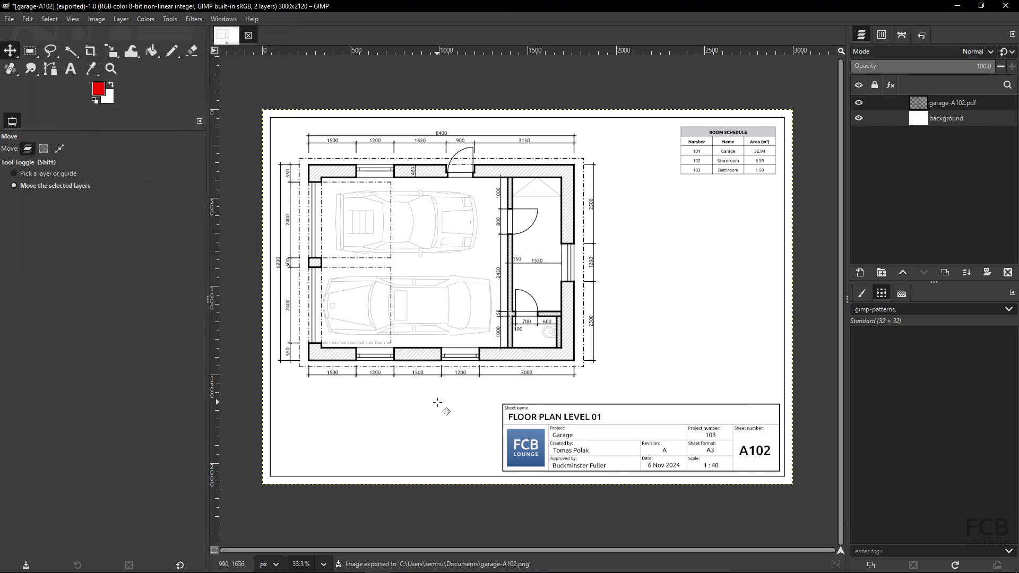
# Preview garage-A102.png from the Documents folder, close the viewer, and return to FreeCAD
pyautogui.hotkey('alt', 'Tab')
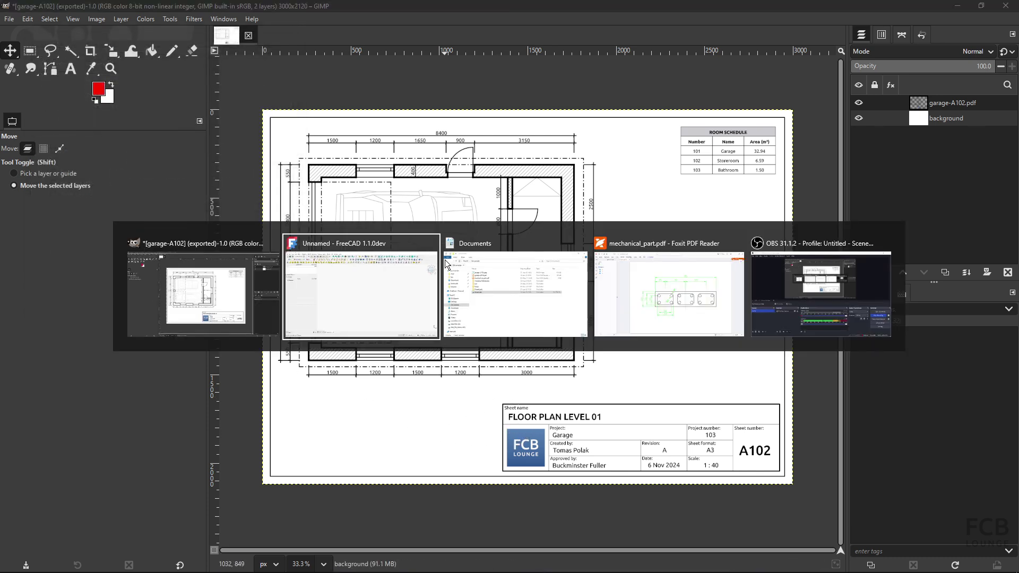
pyautogui.click(444, 259)
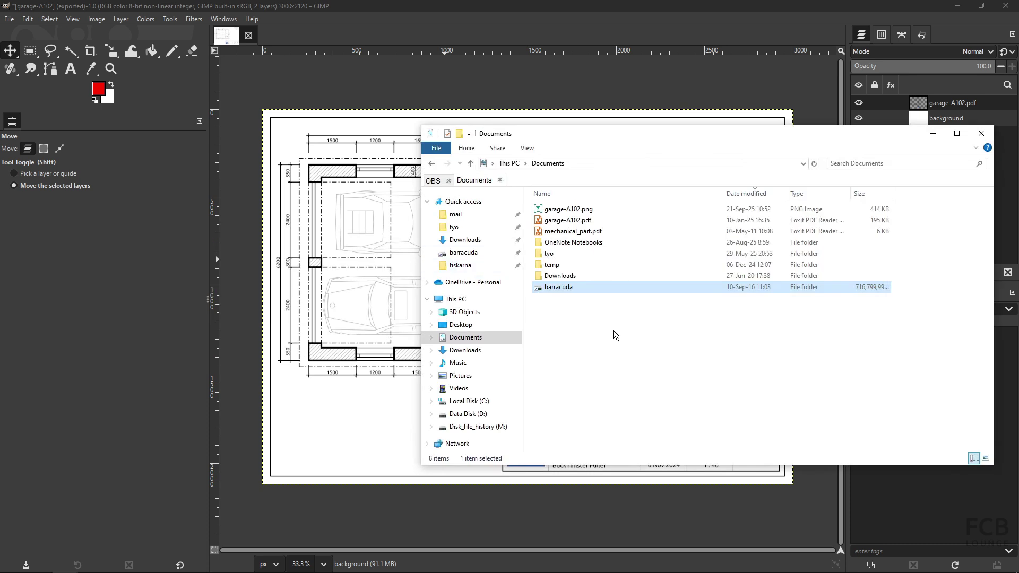
pyautogui.click(566, 210)
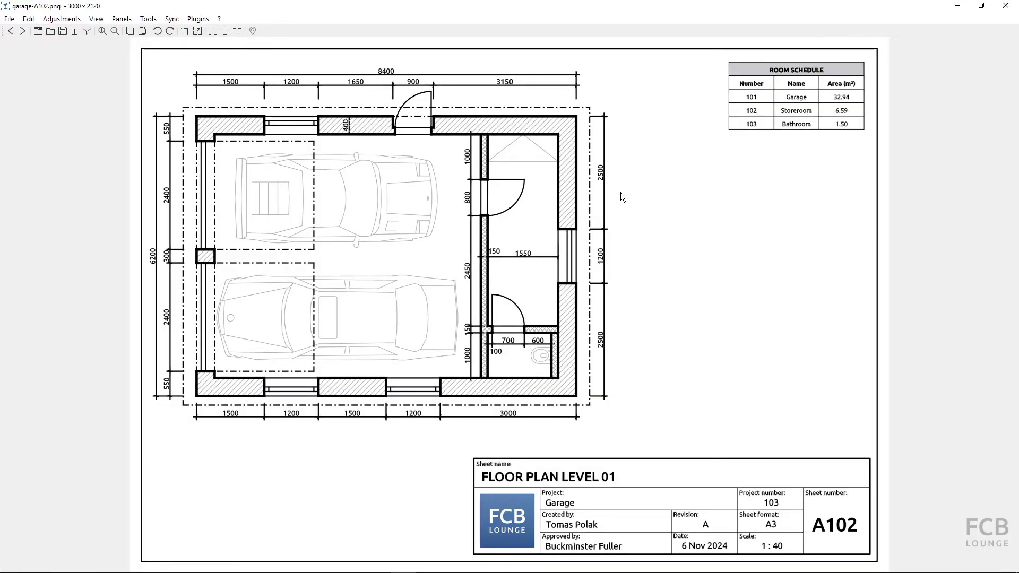
pyautogui.click(1006, 5)
pyautogui.hotkey('alt', 'Tab')
pyautogui.hotkey('alt', 'Tab')
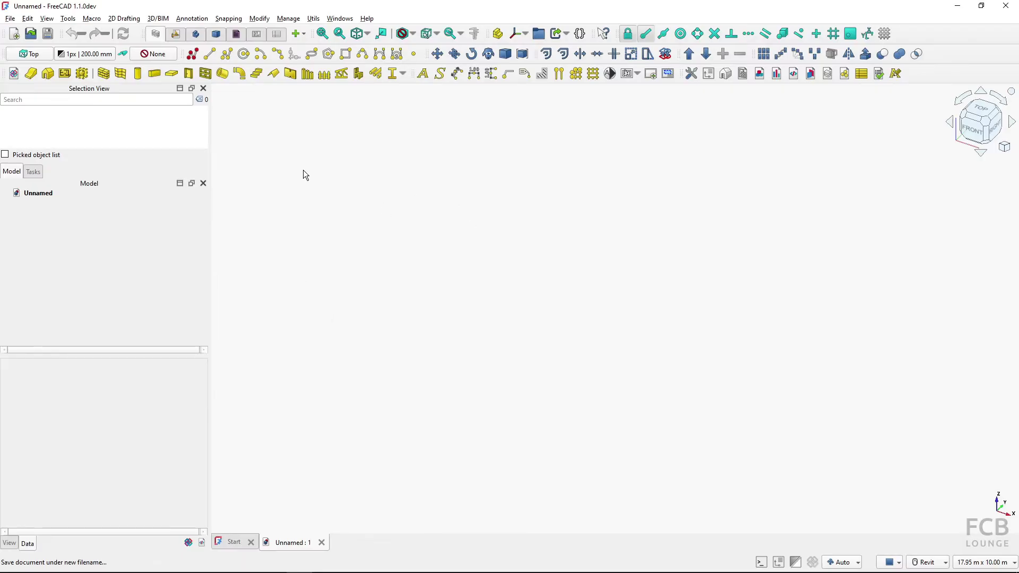
# Import garage-A102.png into the Unnamed document, view it from the top, and select it
pyautogui.click(15, 17)
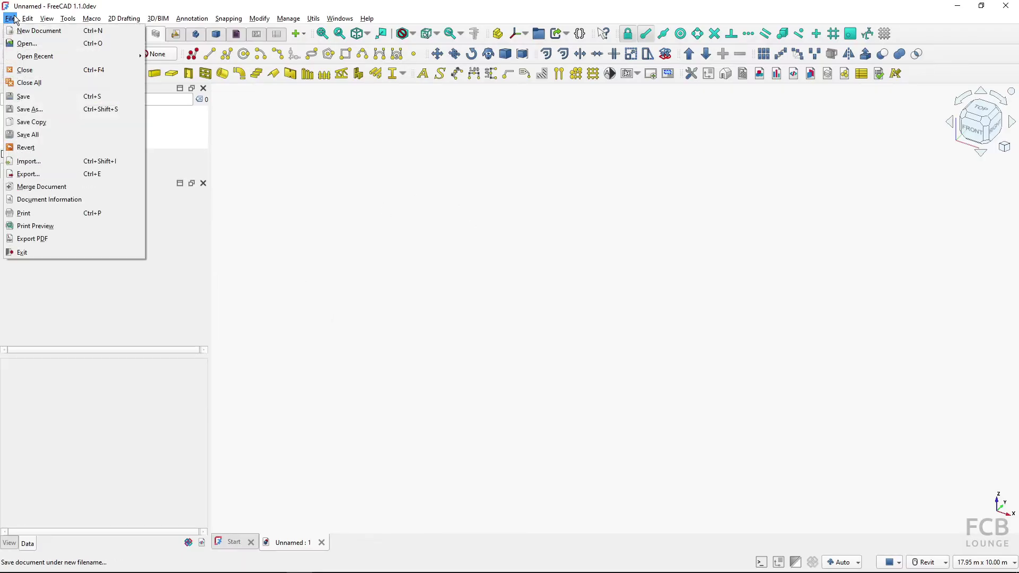
pyautogui.click(29, 162)
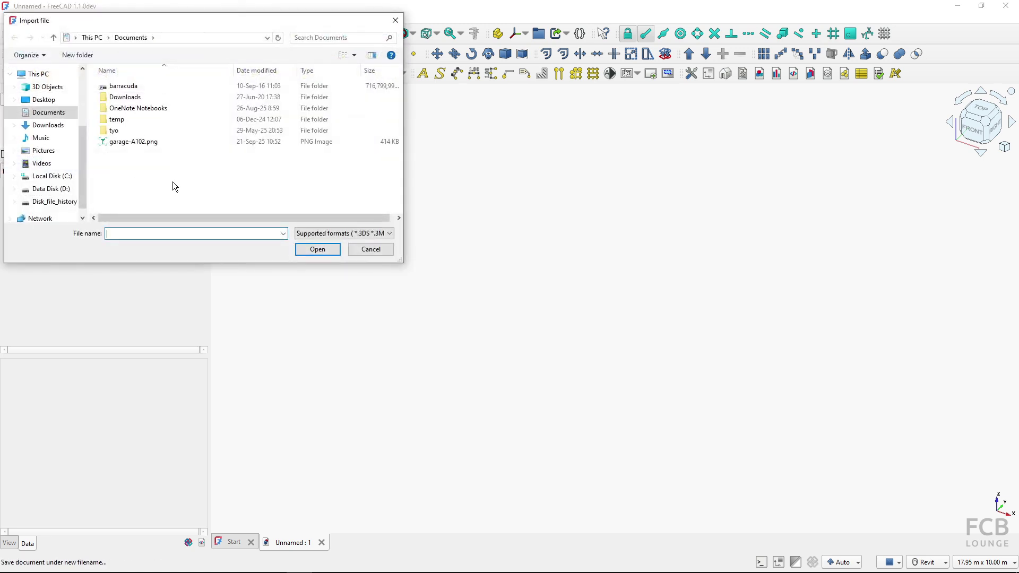
pyautogui.click(122, 146)
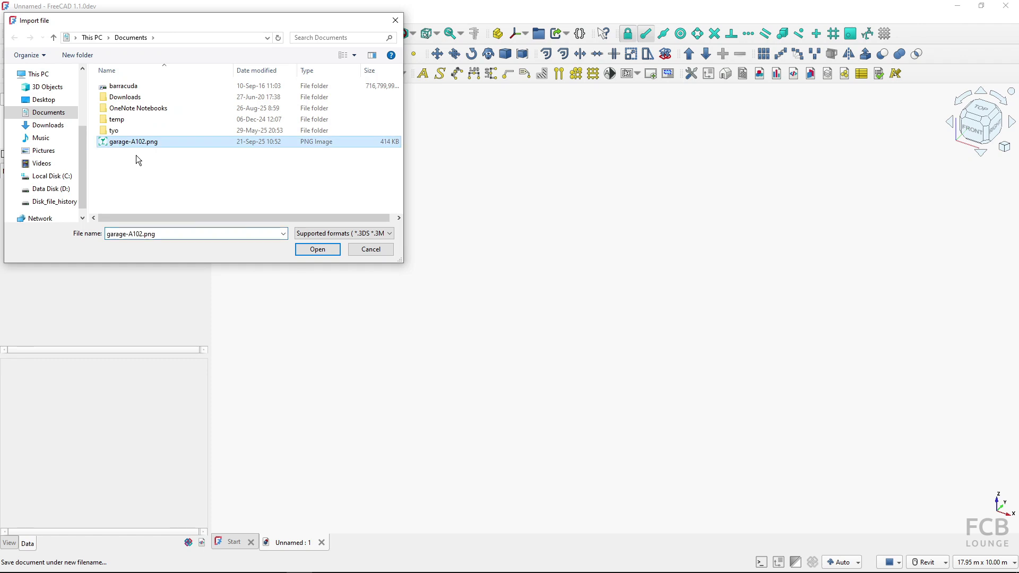
pyautogui.click(316, 249)
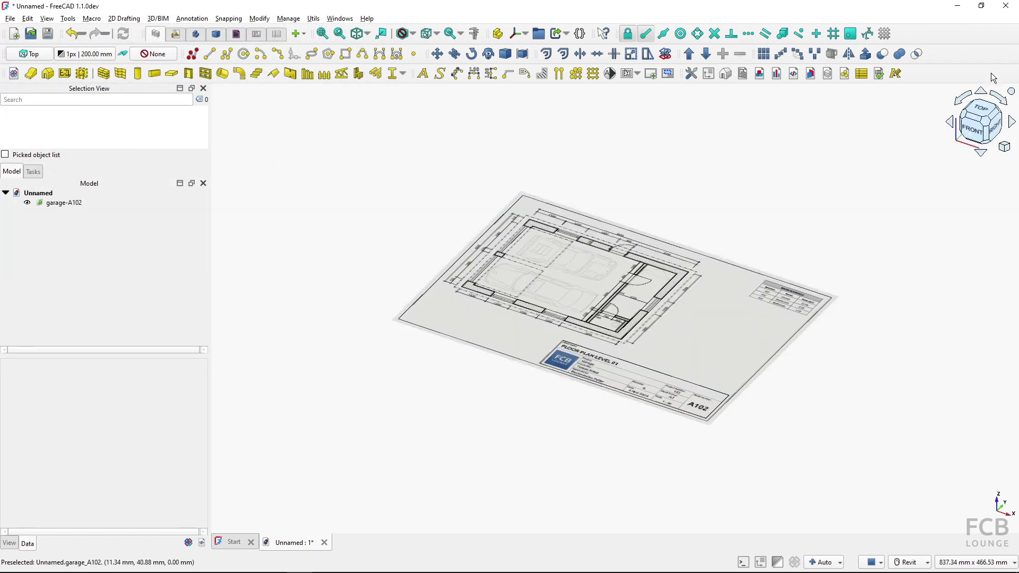
pyautogui.click(982, 116)
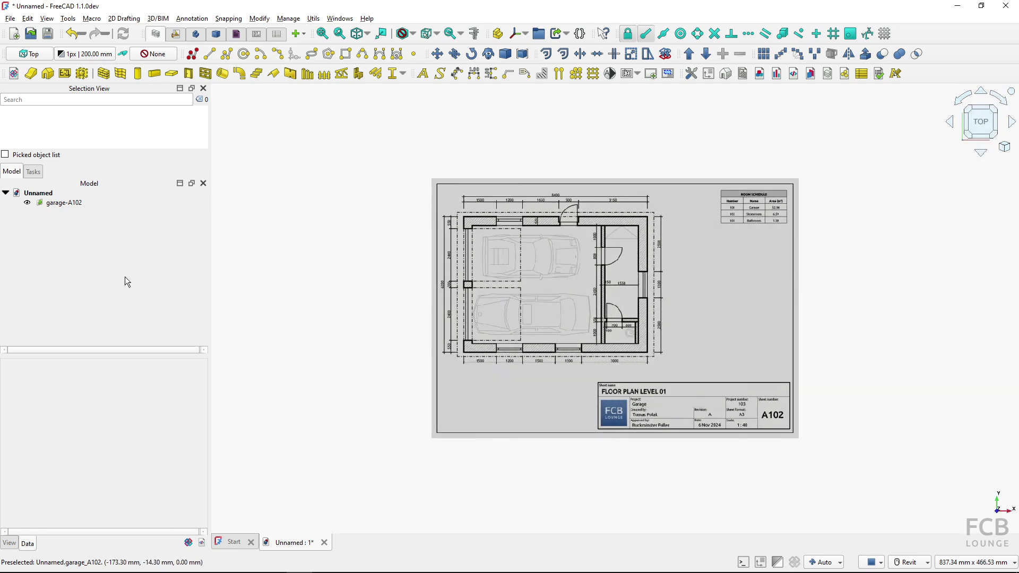
pyautogui.click(49, 204)
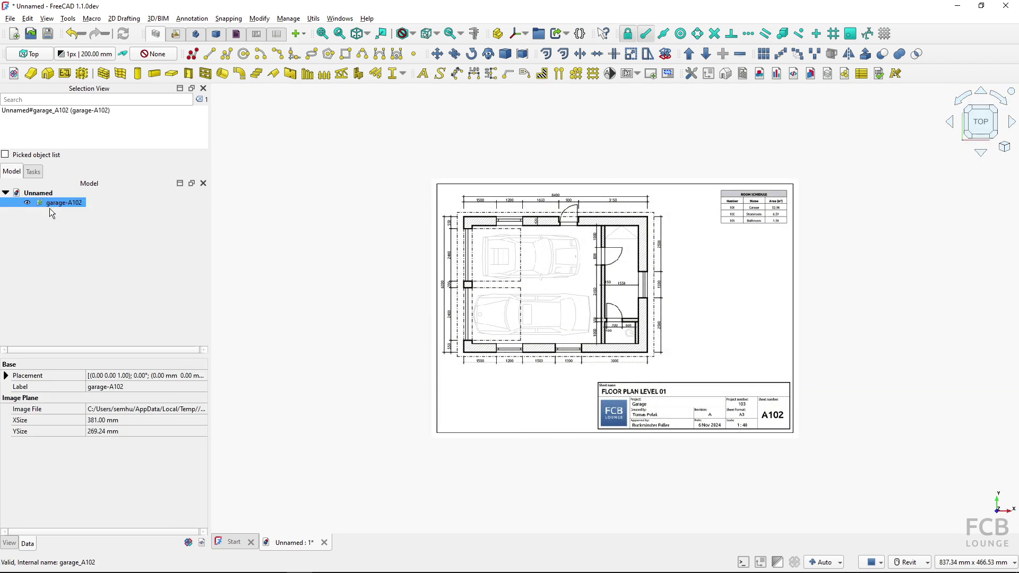
# Calibrate the garage-A102 image so the top wall between its corners measures 8400 mm
pyautogui.doubleClick(51, 205)
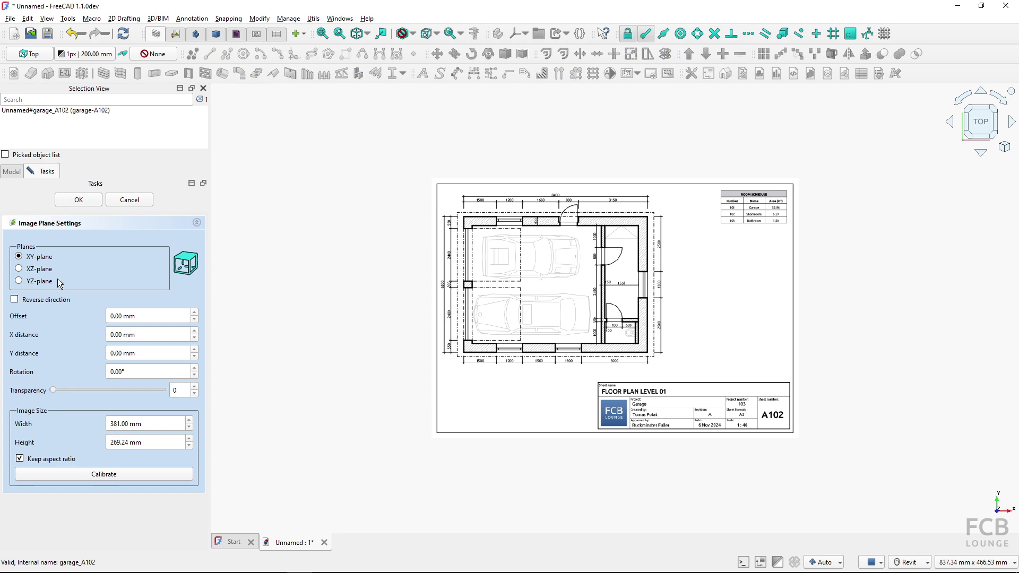
pyautogui.click(102, 476)
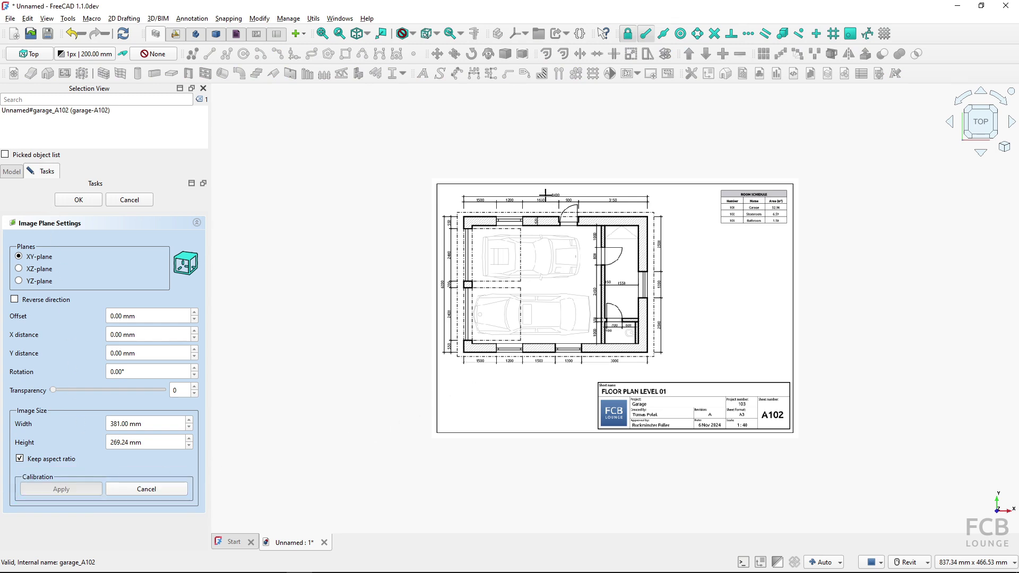
pyautogui.scroll(3, 553, 196)
pyautogui.scroll(3, 463, 213)
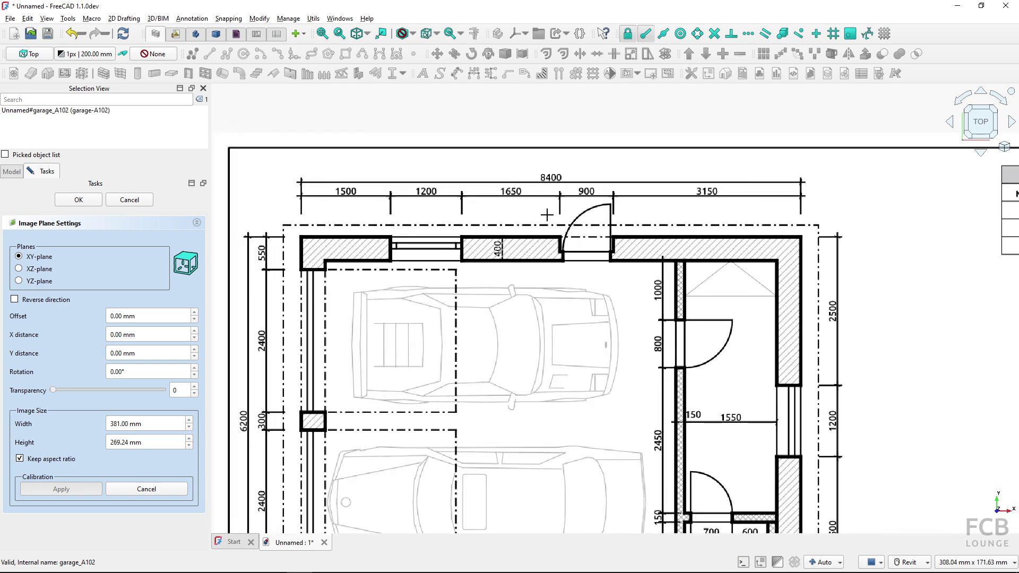
pyautogui.click(322, 247)
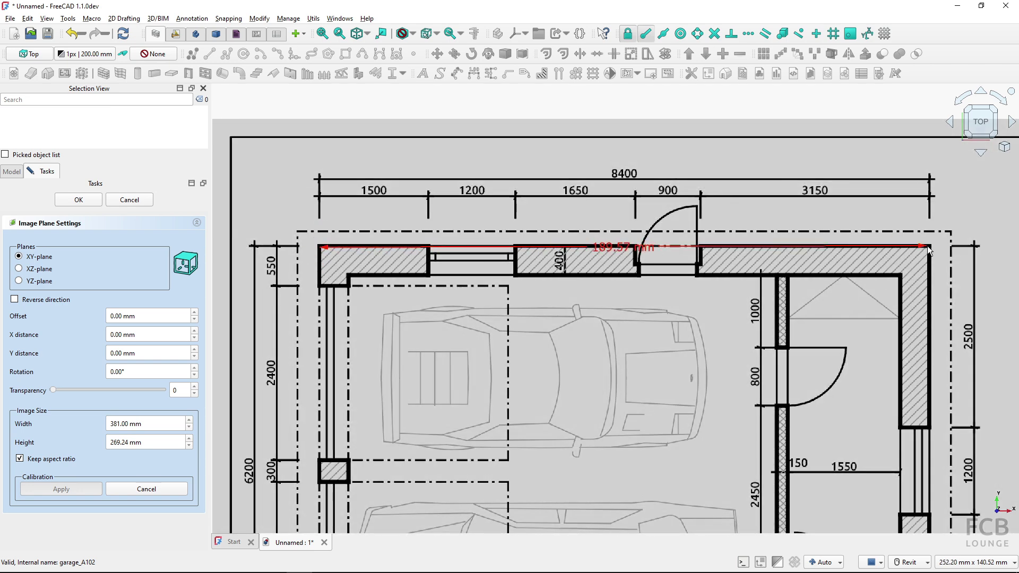
pyautogui.click(928, 246)
pyautogui.write('8400')
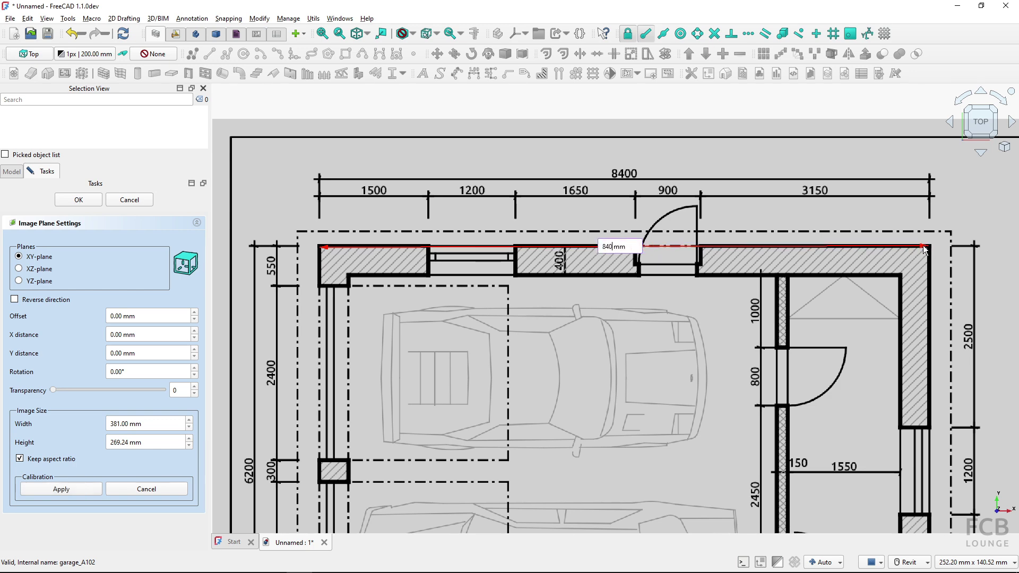
pyautogui.press('Return')
# Centre the rescaled sheet, close the image plane settings, and switch to Foxit
pyautogui.scroll(-5, 871, 247)
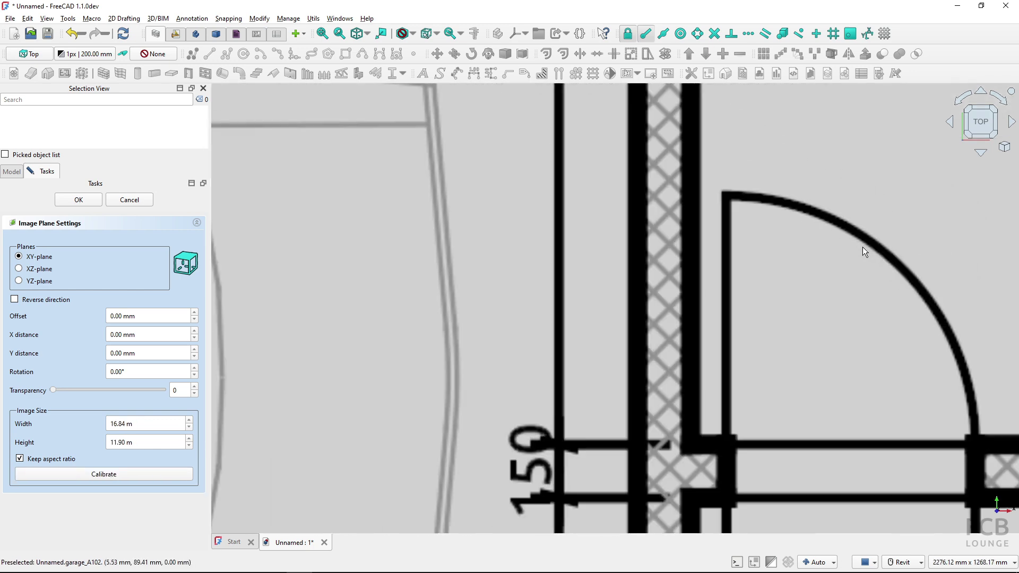
pyautogui.scroll(-5, 857, 249)
pyautogui.moveTo(857, 248); pyautogui.dragTo(559, 320, button='middle')
pyautogui.click(83, 202)
pyautogui.click(463, 306)
pyautogui.scroll(3, 459, 306)
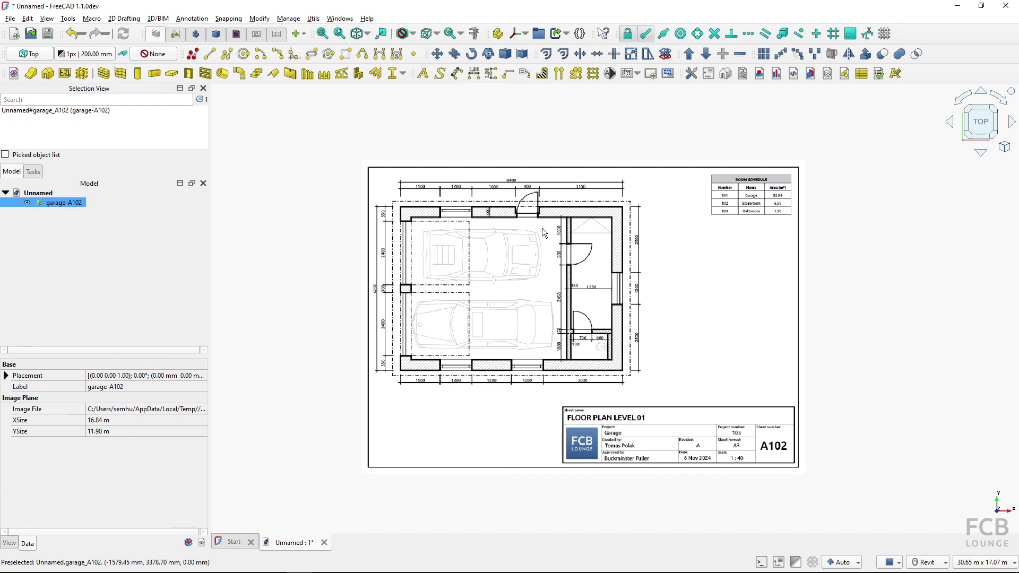
pyautogui.hotkey('alt', 'Tab')
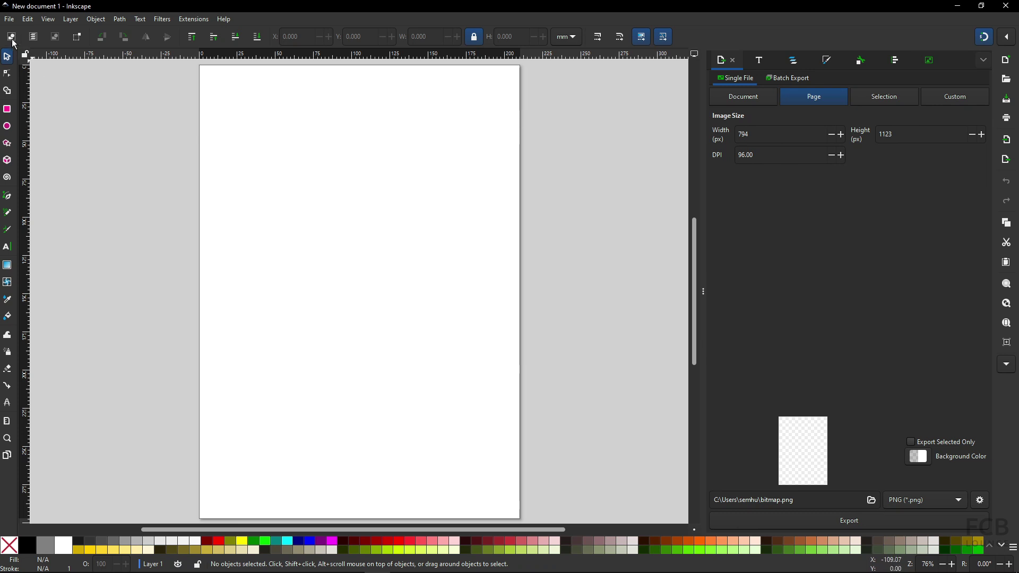
# Open Inkscape's File menu from the blank New document 1
pyautogui.click(10, 20)
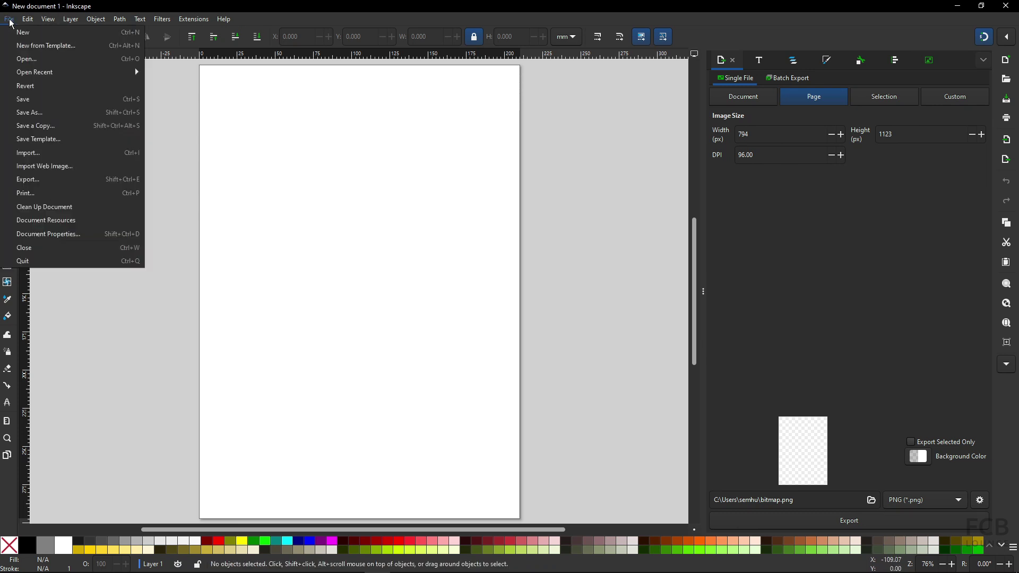
# Open mechanical_part.pdf in Inkscape, accepting the default PDF Import Settings
pyautogui.click(34, 59)
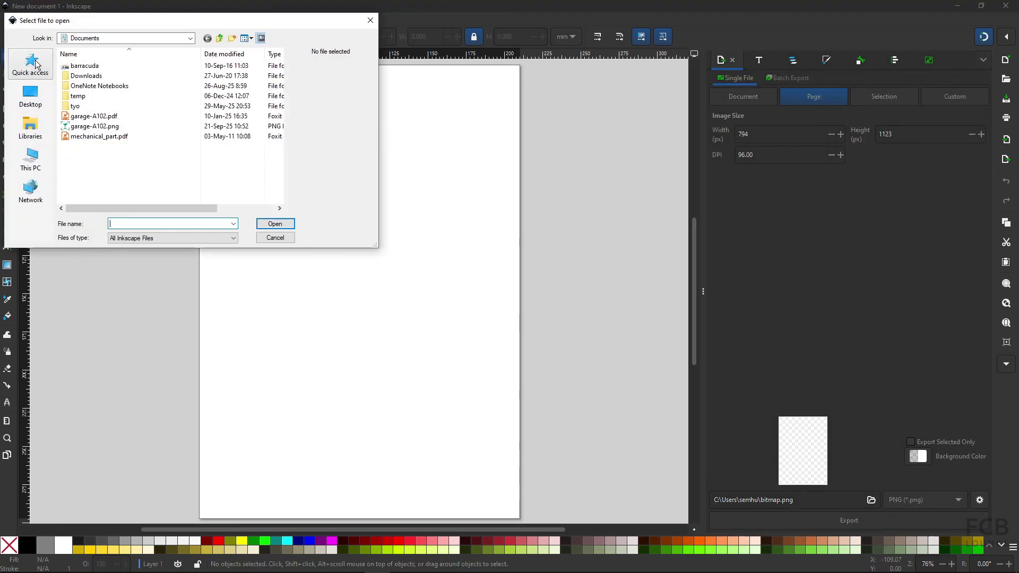
pyautogui.click(92, 141)
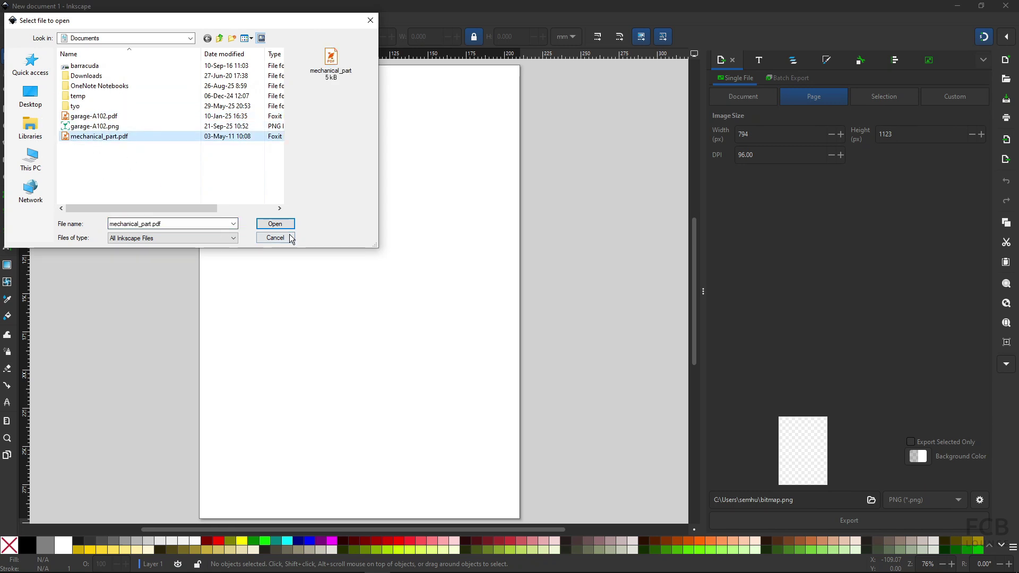
pyautogui.click(274, 224)
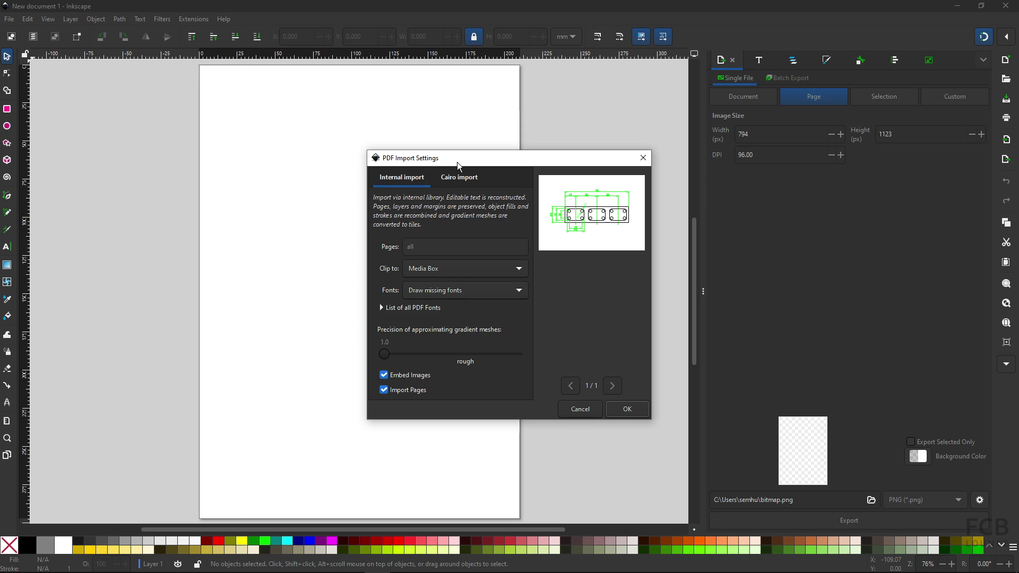
pyautogui.click(628, 408)
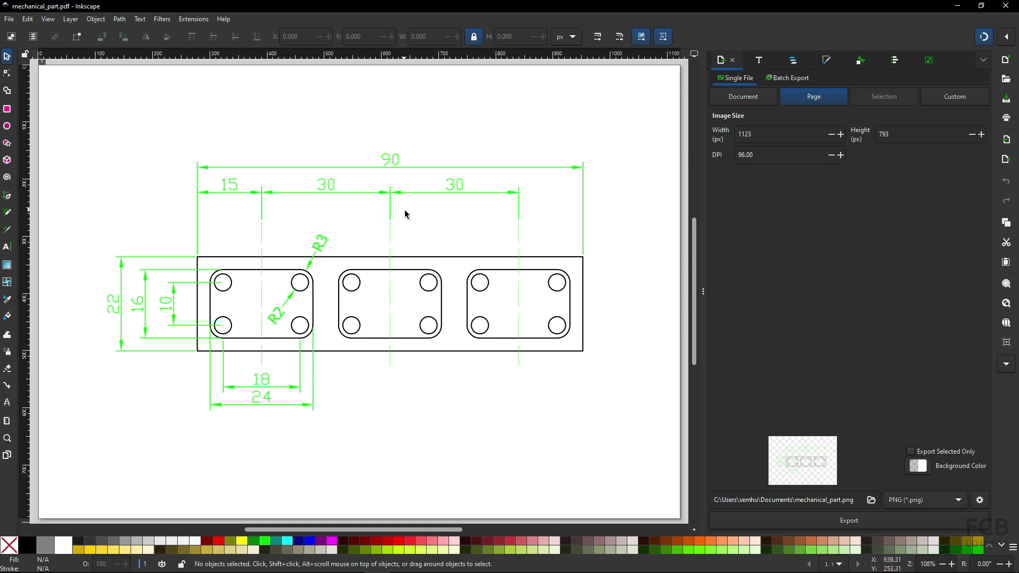
# Select the outer rectangle, a vertical dimension line and the 90 dimension line in turn, then deselect
pyautogui.click(443, 259)
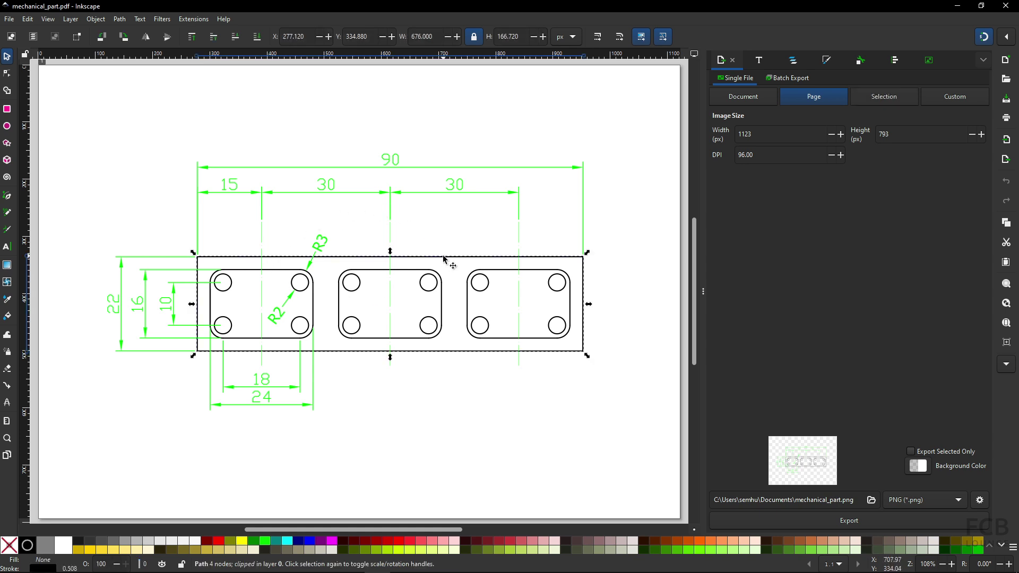
pyautogui.click(518, 213)
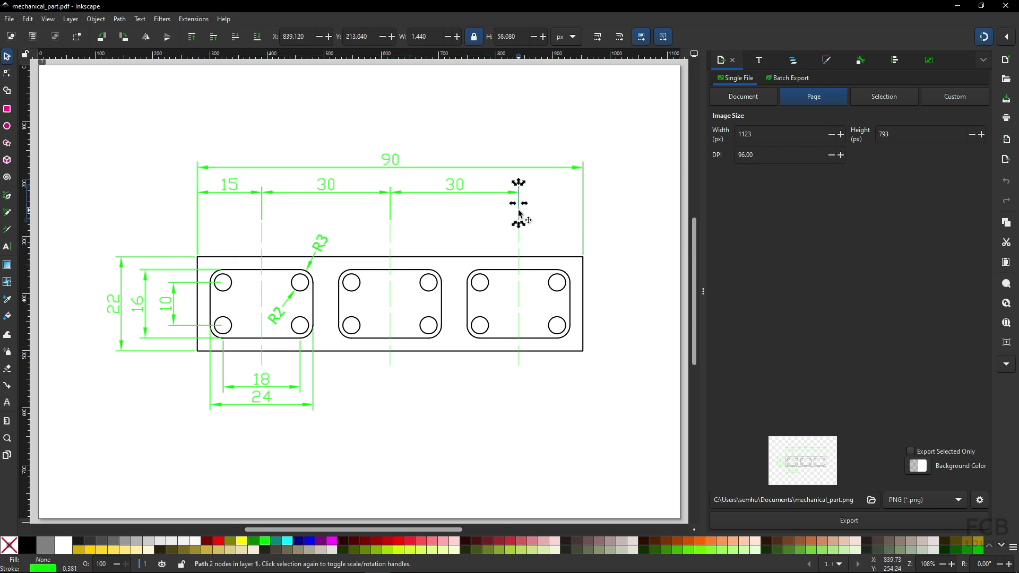
pyautogui.click(480, 169)
pyautogui.click(456, 125)
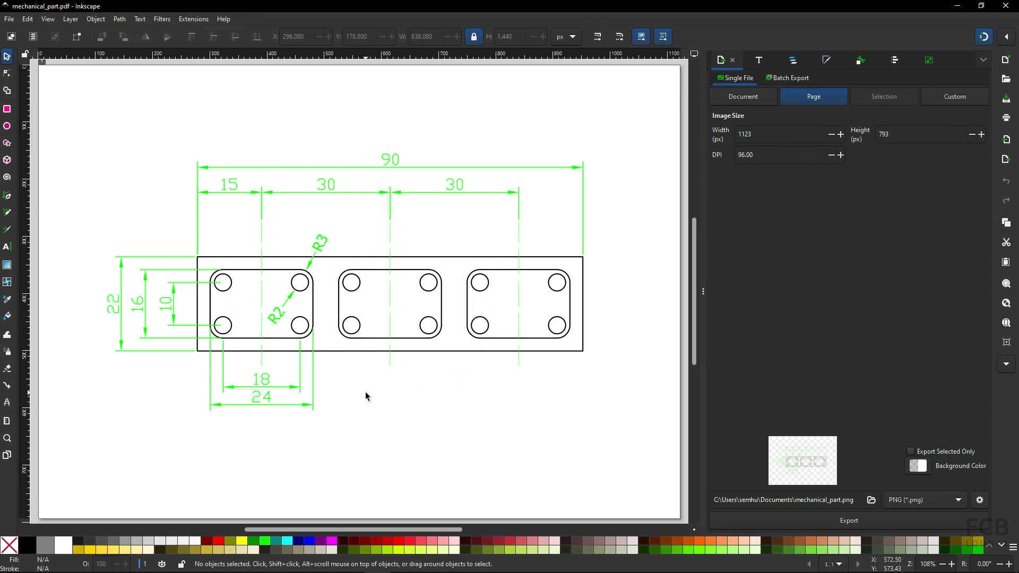
# Save the Inkscape drawing as mechanical_part.svg
pyautogui.click(9, 20)
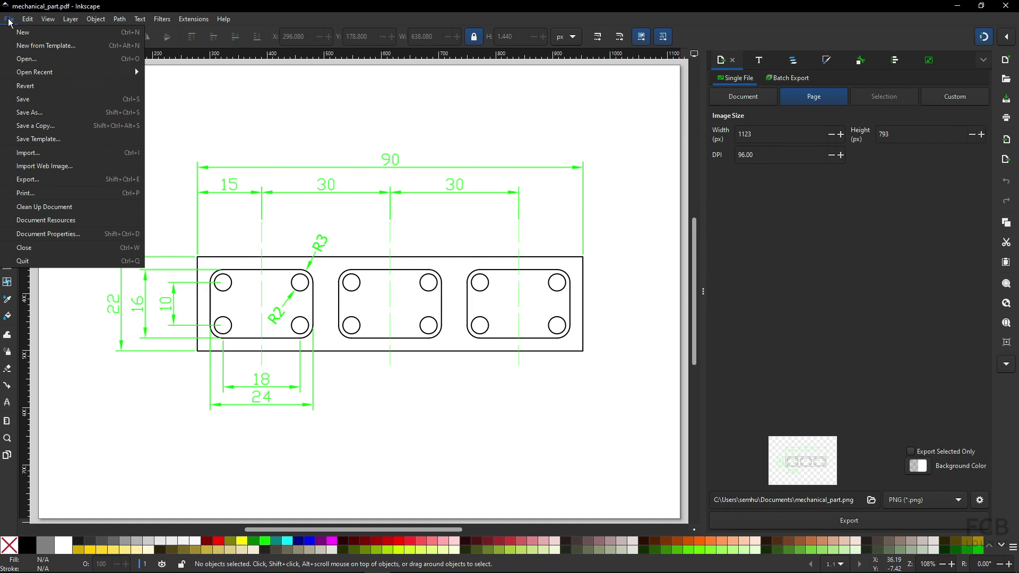
pyautogui.click(44, 110)
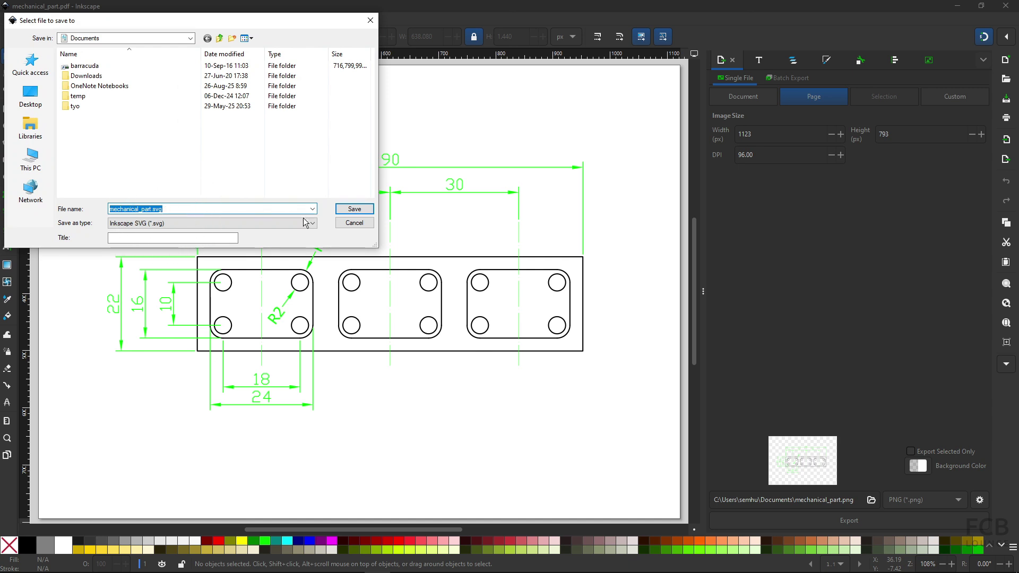
pyautogui.click(354, 209)
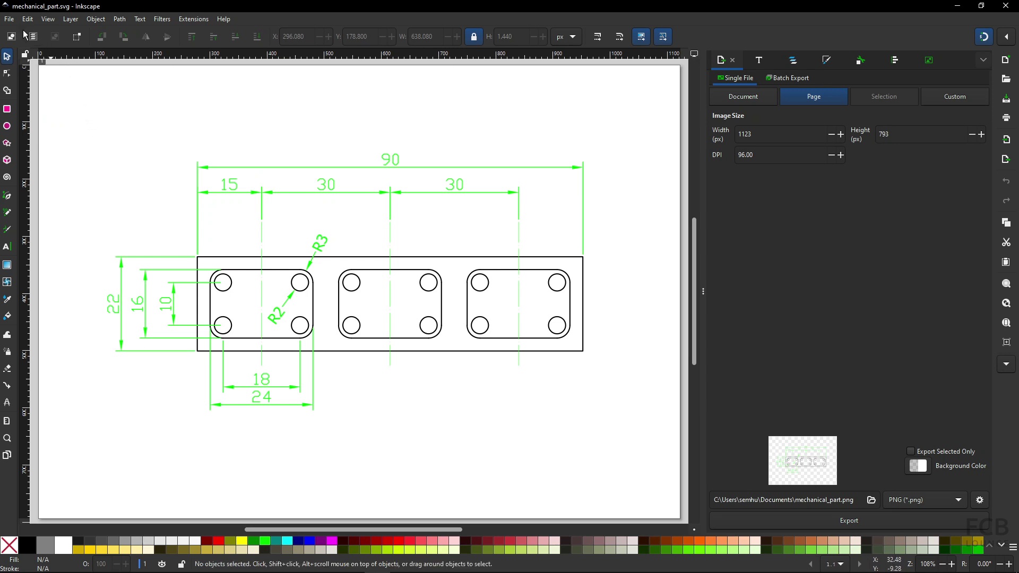
# Save it again as mechanical_part.dxf in AutoCAD DXF R14 format, keeping mm as base unit
pyautogui.click(10, 20)
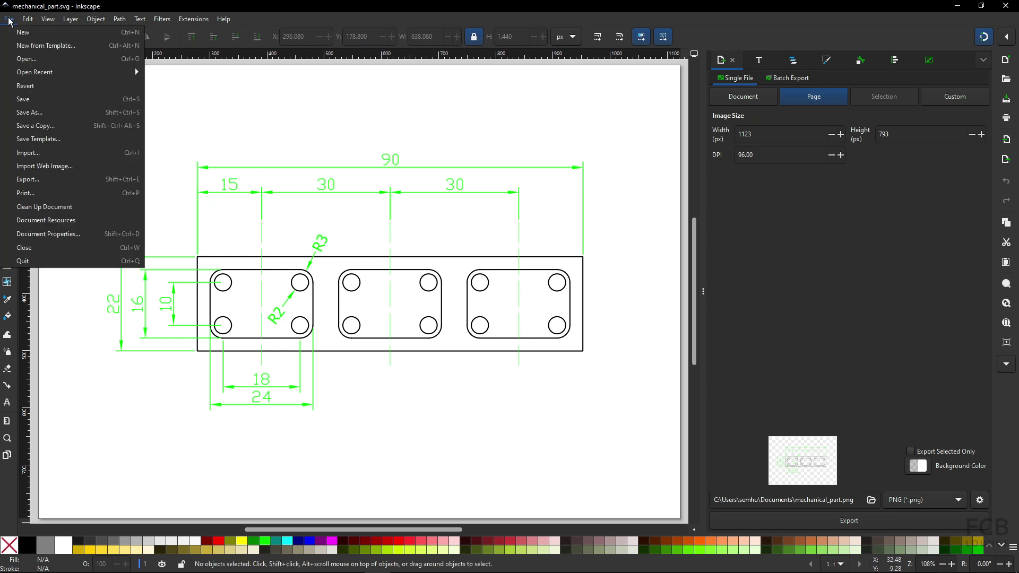
pyautogui.click(38, 113)
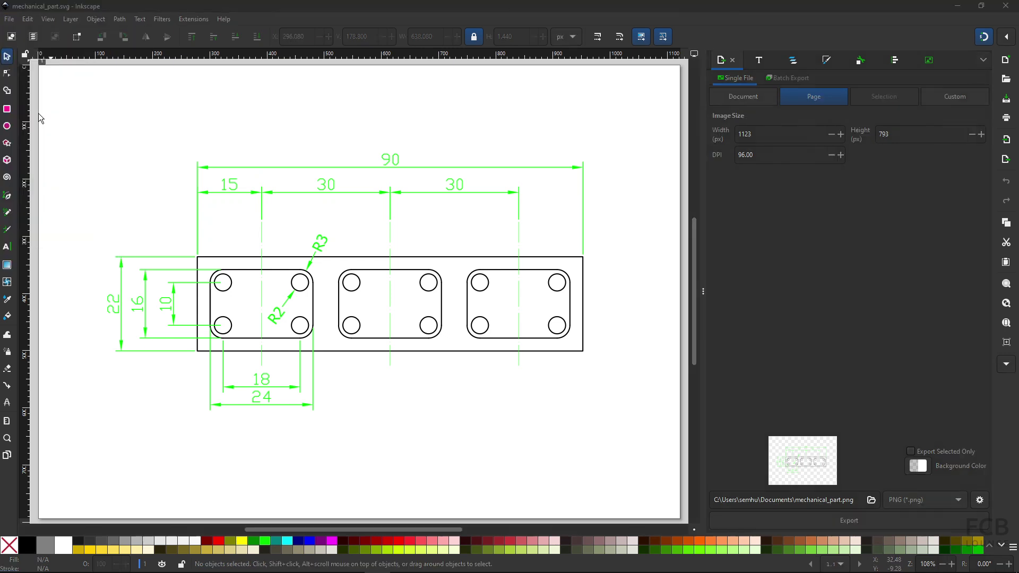
pyautogui.click(147, 225)
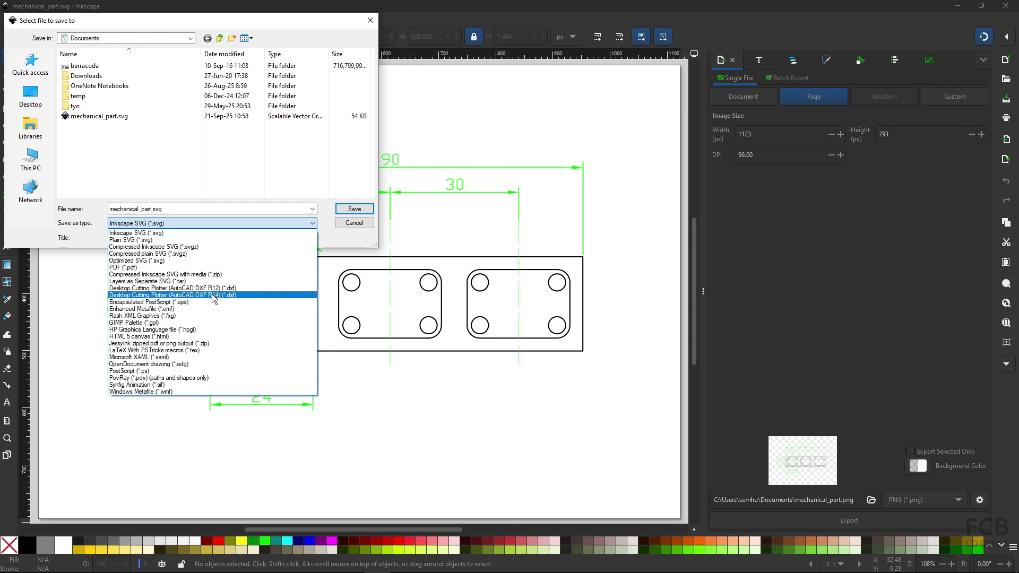
pyautogui.click(213, 295)
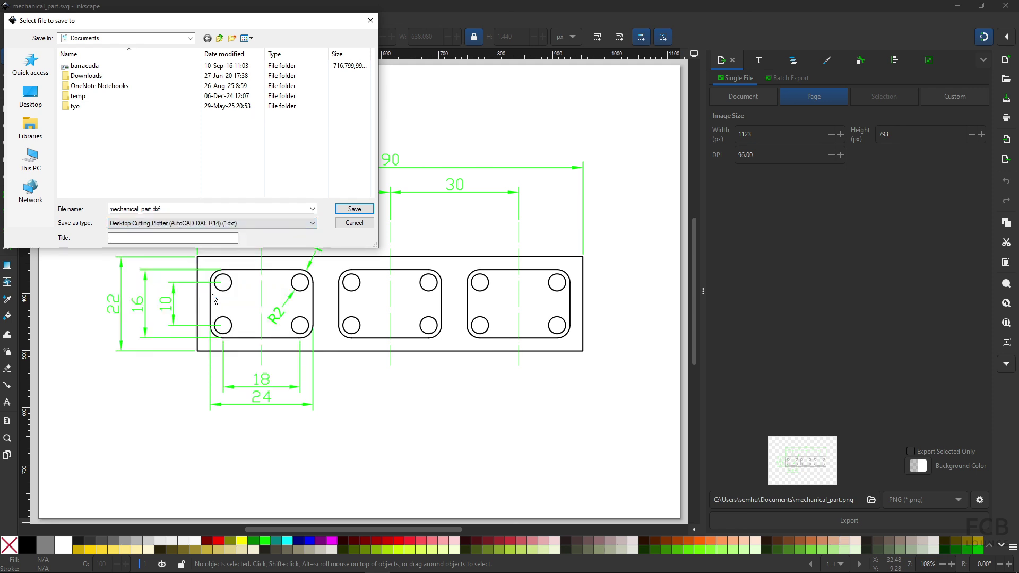
pyautogui.click(353, 210)
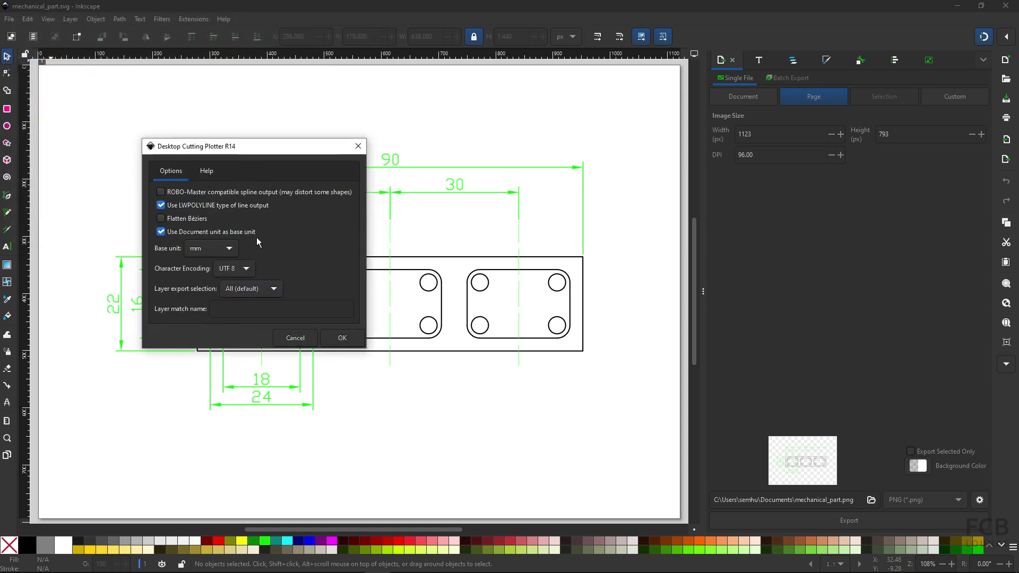
pyautogui.click(342, 337)
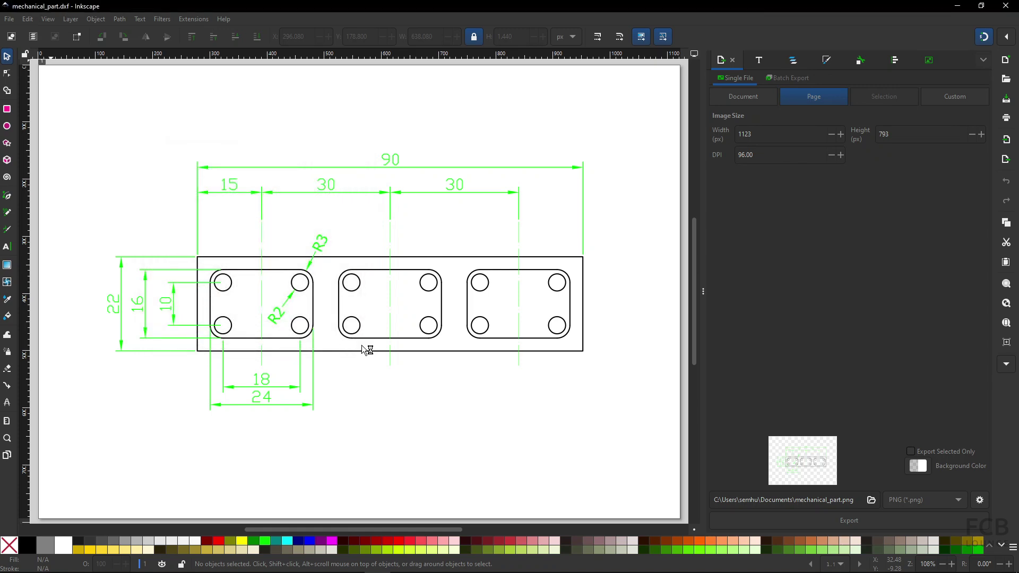
# Confirm in File Explorer that mechanical_part.dxf sits beside mechanical_part.svg in Documents, then return to FreeCAD
pyautogui.hotkey('alt', 'Tab')
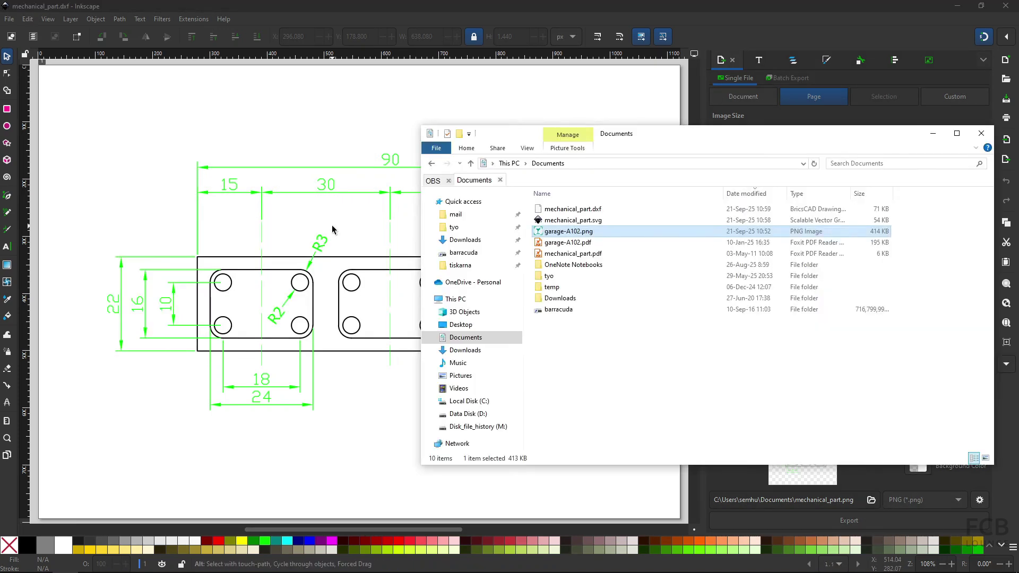
pyautogui.click(592, 222)
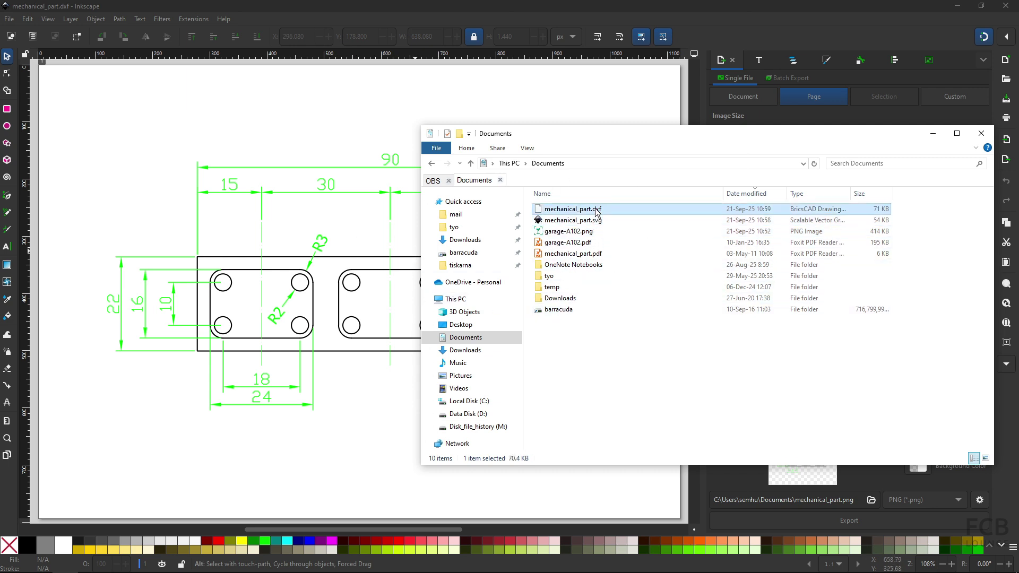
pyautogui.click(596, 211)
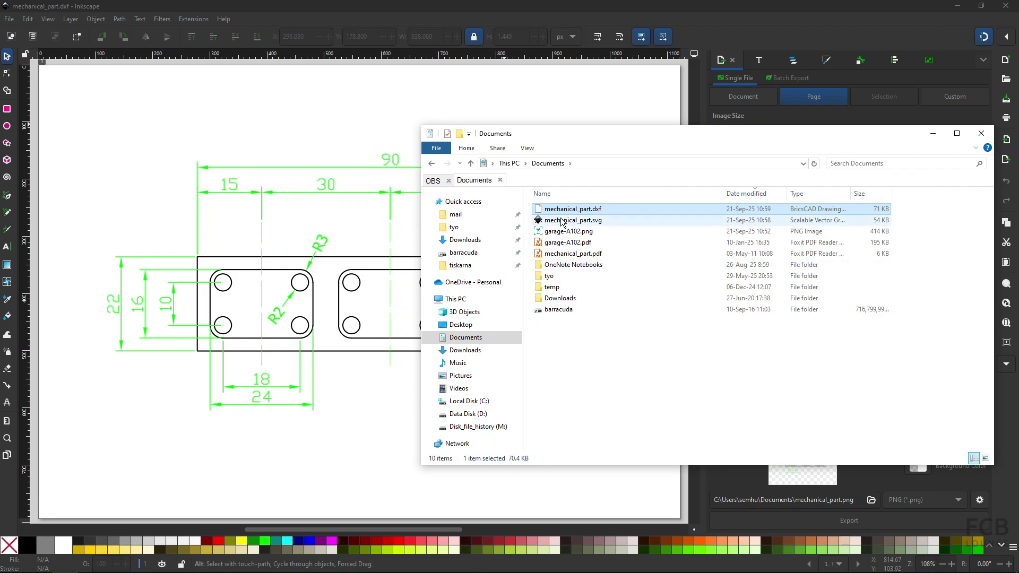
pyautogui.hotkey('alt', 'Tab')
pyautogui.hotkey('alt', 'Tab')
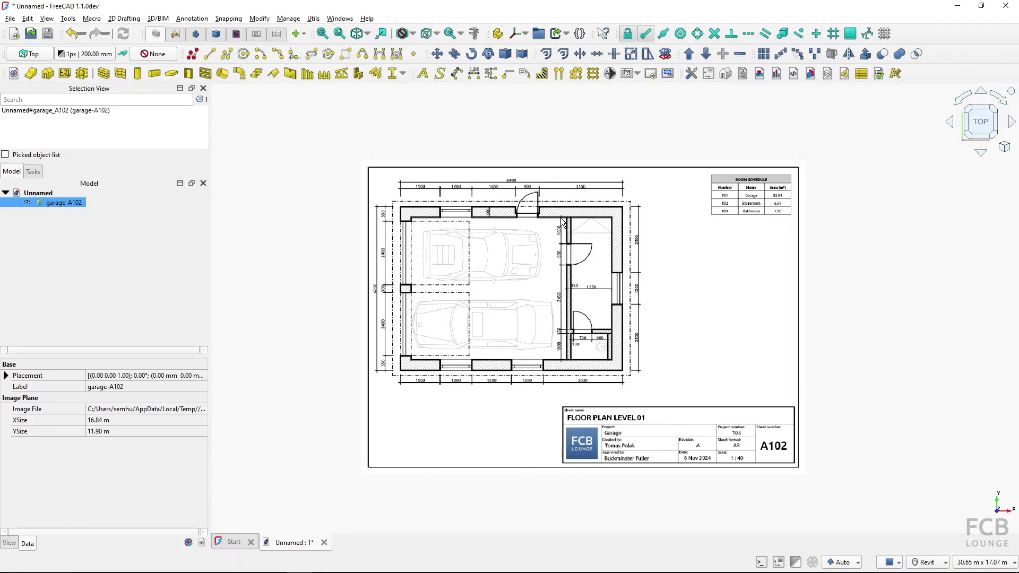
# Create a new document and import mechanical_part.svg into it as SVG geometry (importSVG)
pyautogui.click(10, 19)
pyautogui.click(23, 30)
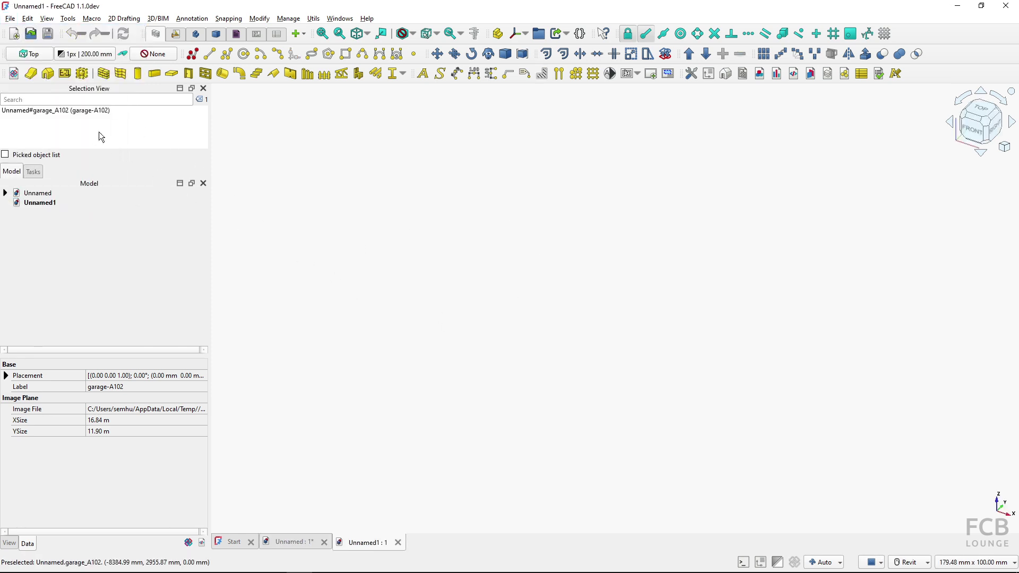
pyautogui.click(13, 19)
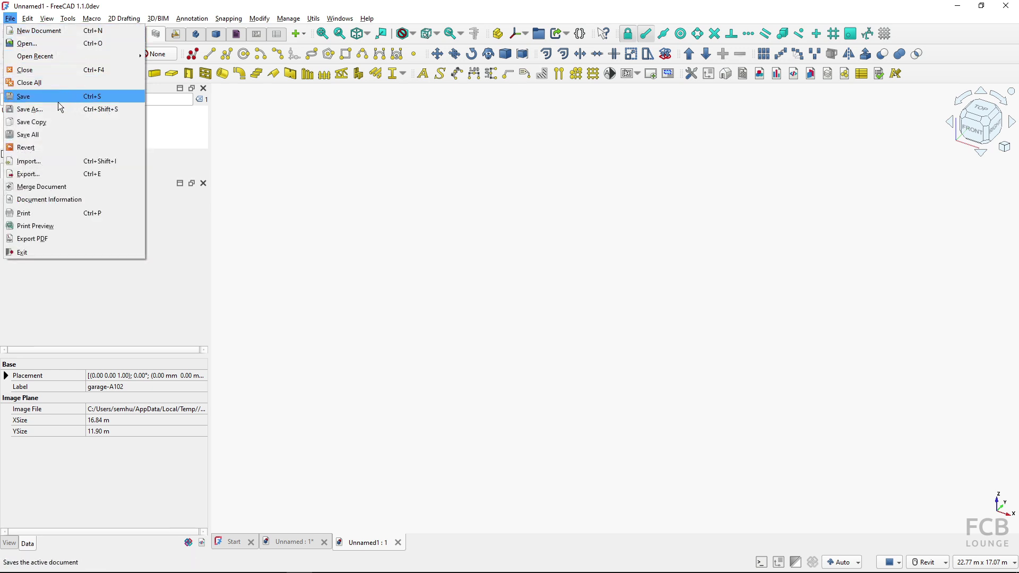
pyautogui.click(52, 163)
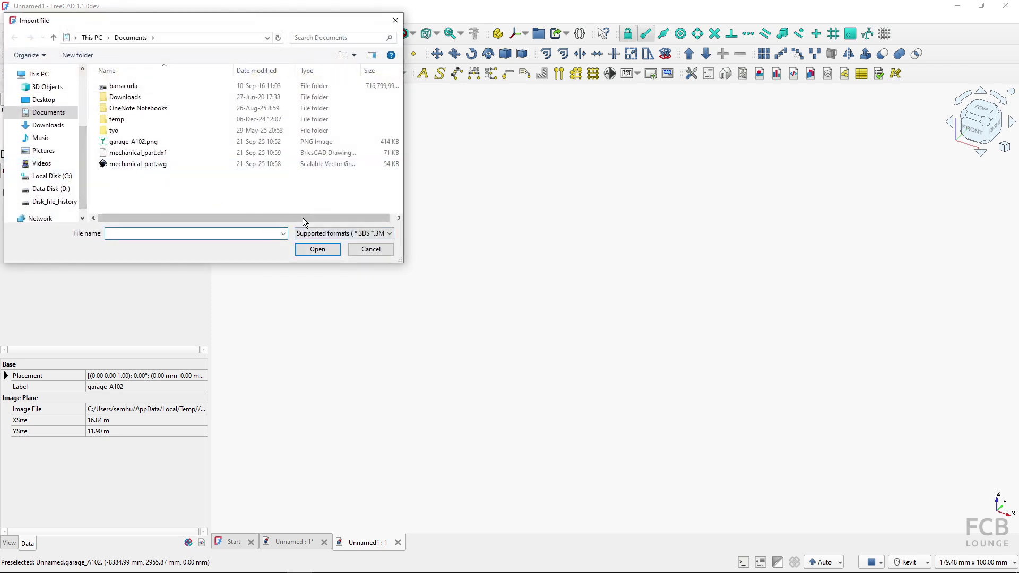
pyautogui.click(321, 235)
pyautogui.click(255, 252)
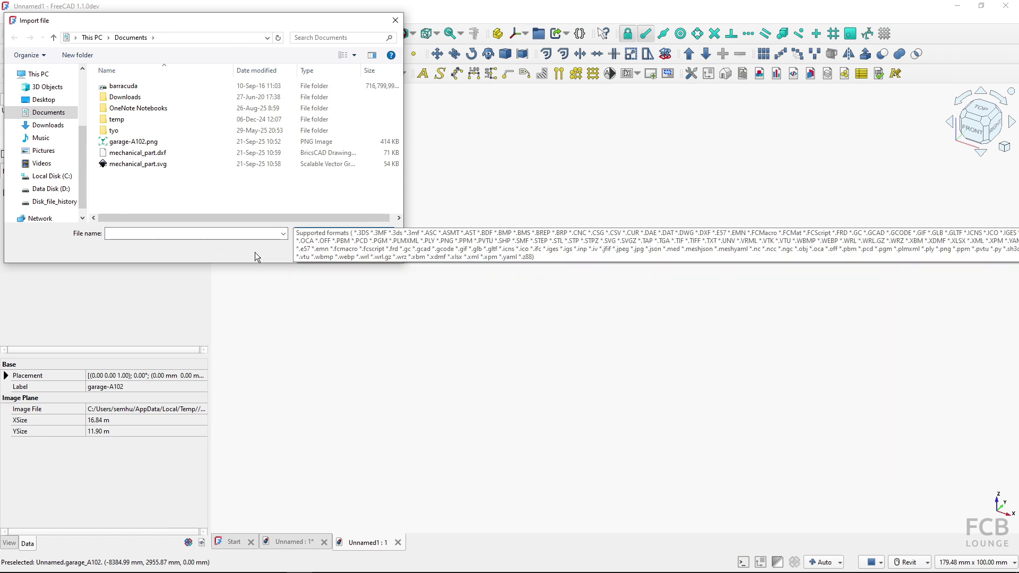
pyautogui.click(150, 164)
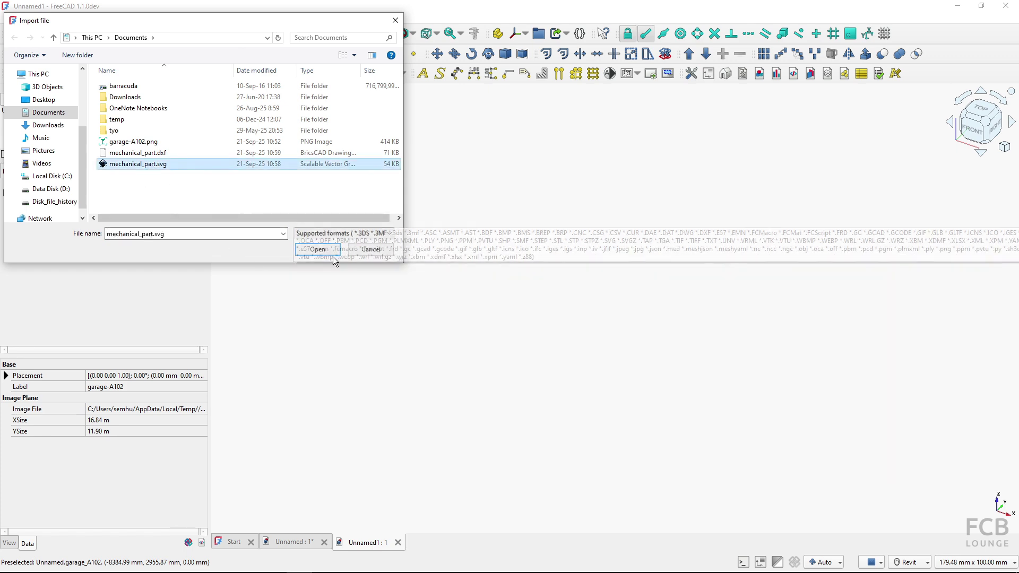
pyautogui.click(316, 249)
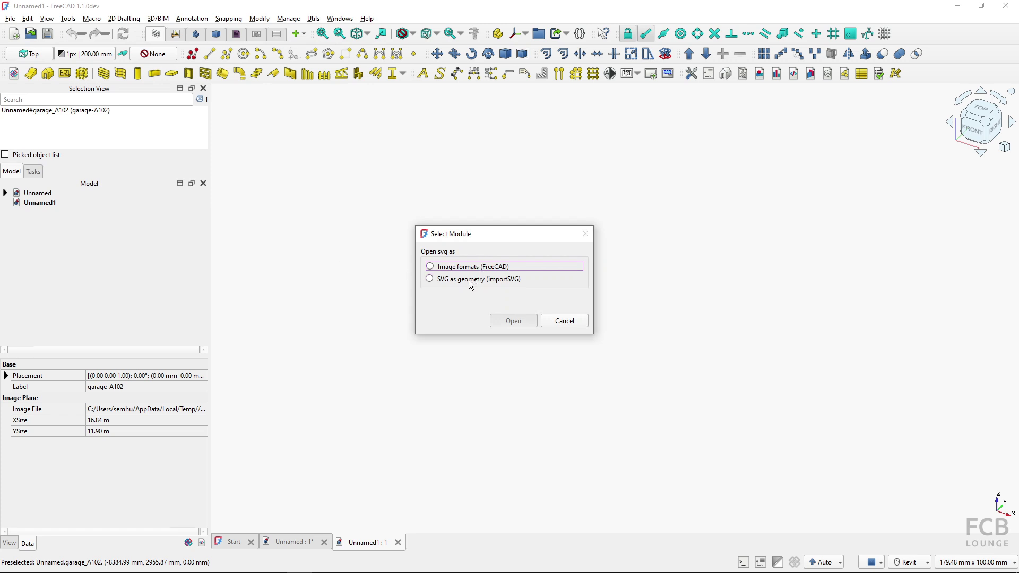
pyautogui.click(430, 280)
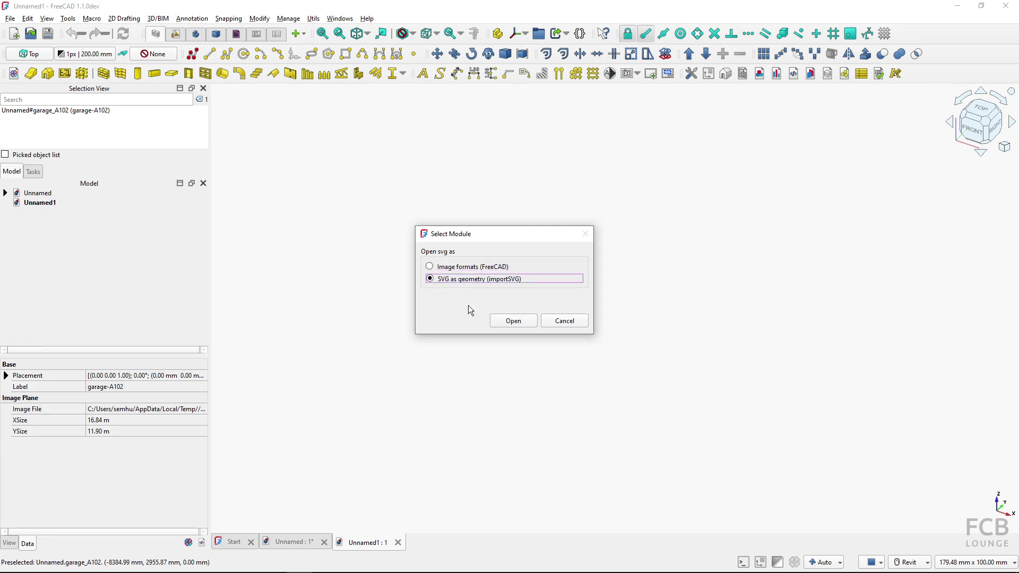
pyautogui.click(505, 325)
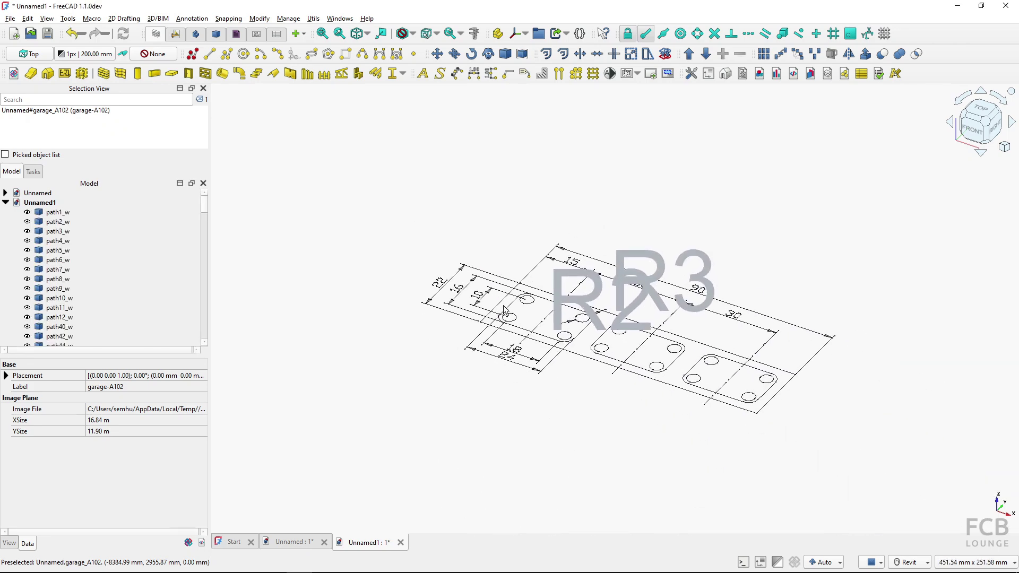
# View the imported SVG drawing from the top, zoomed in, and inspect one of its edges
pyautogui.click(985, 112)
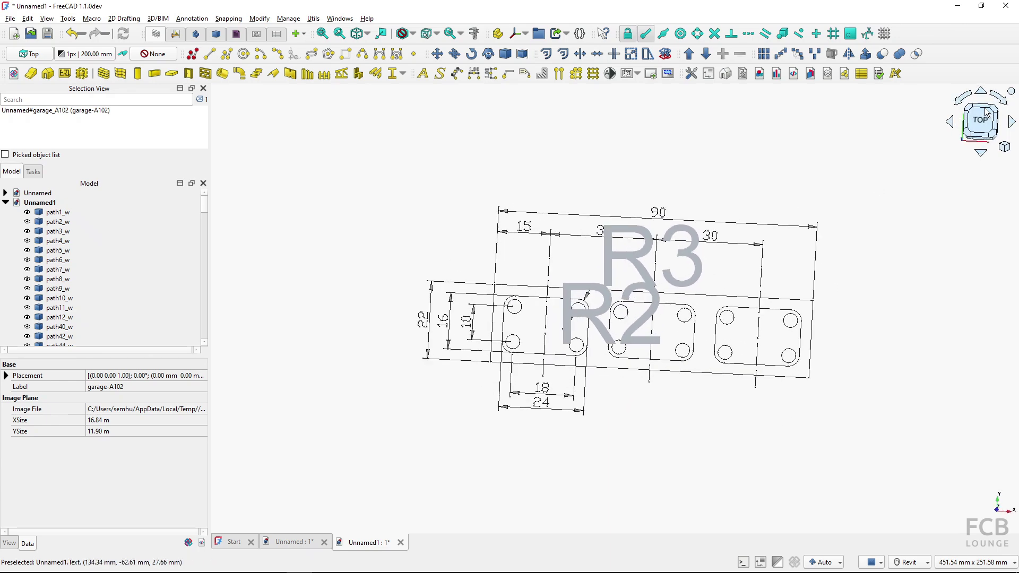
pyautogui.scroll(5, 650, 308)
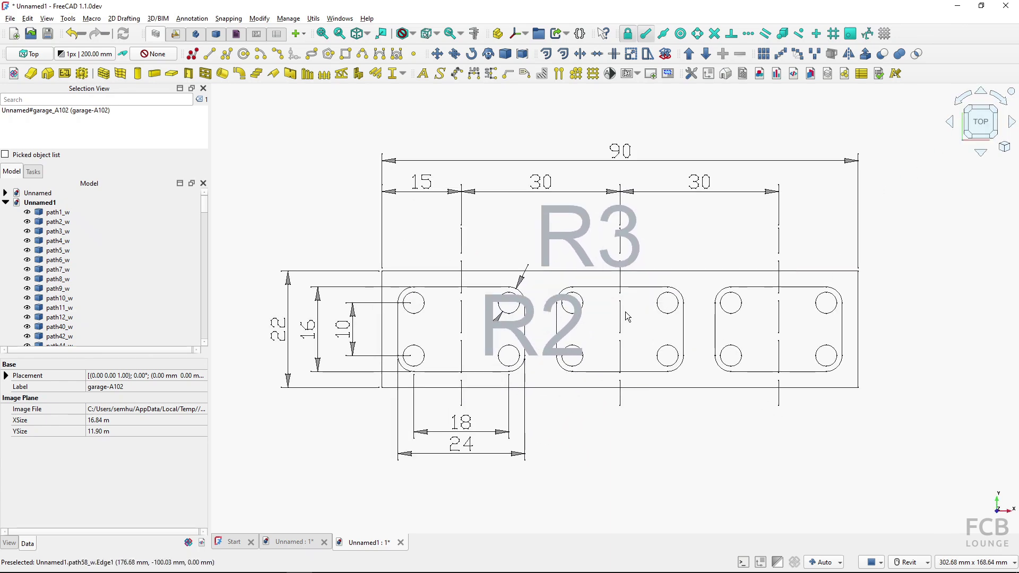
pyautogui.click(665, 275)
pyautogui.scroll(-3, 66, 293)
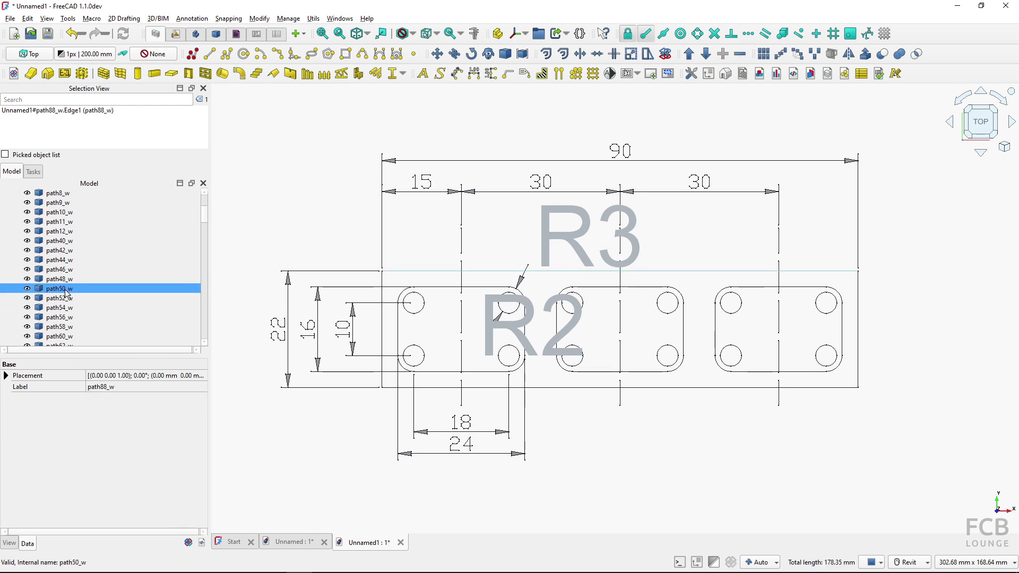
pyautogui.scroll(-7, 66, 294)
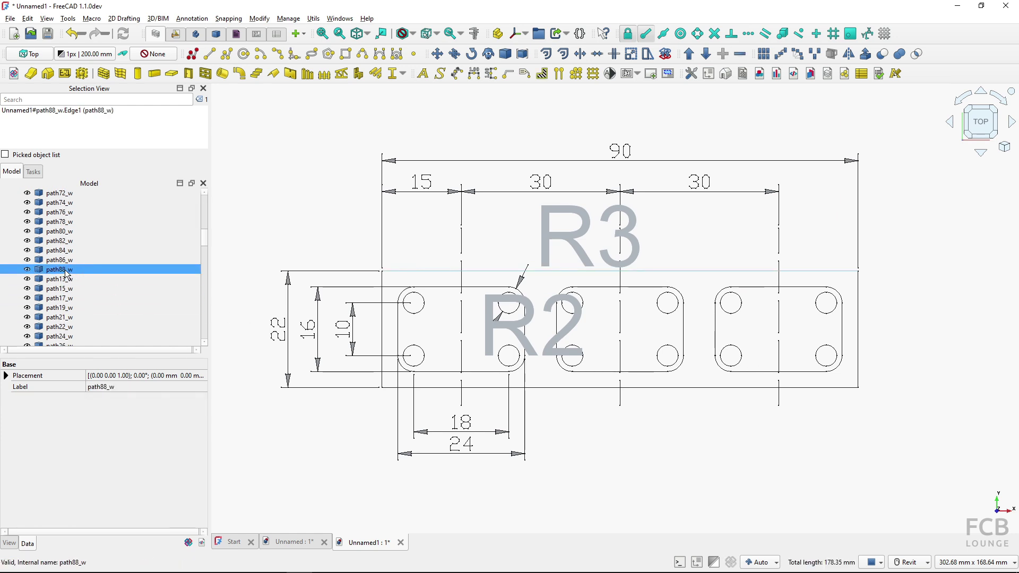
pyautogui.click(497, 235)
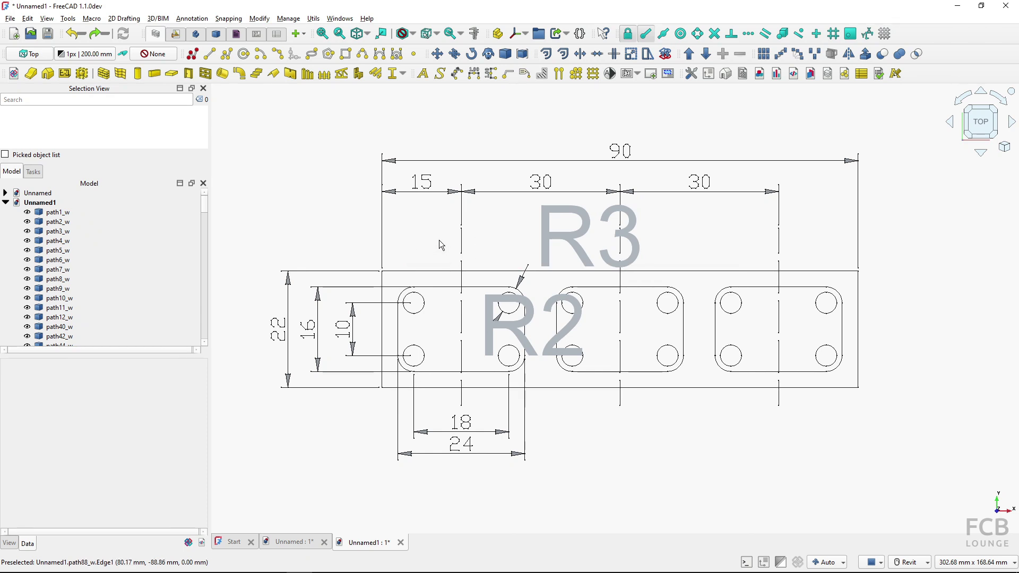
# Create another new document and import mechanical_part.dxf as individual Part shapes
pyautogui.click(11, 19)
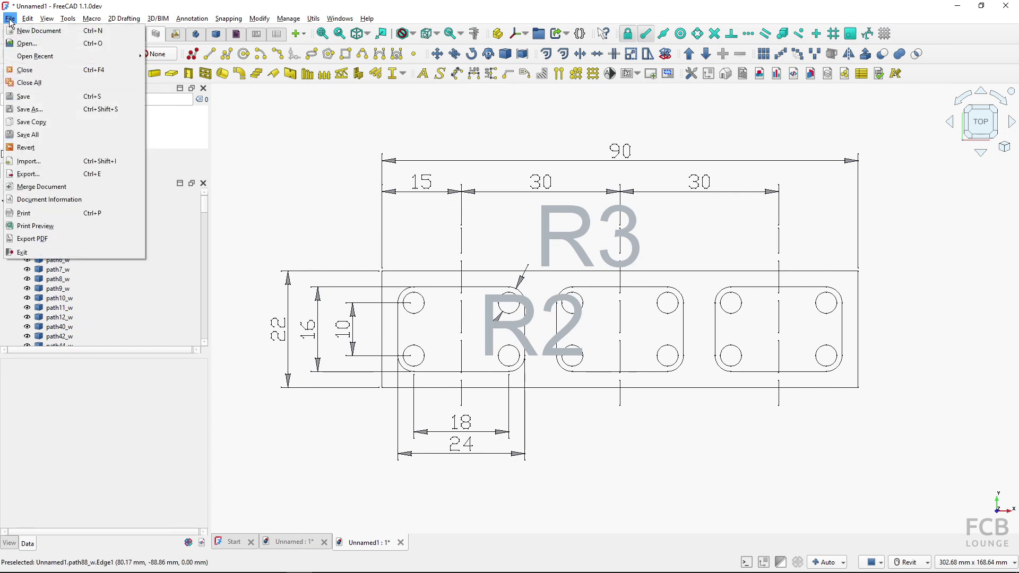
pyautogui.click(38, 31)
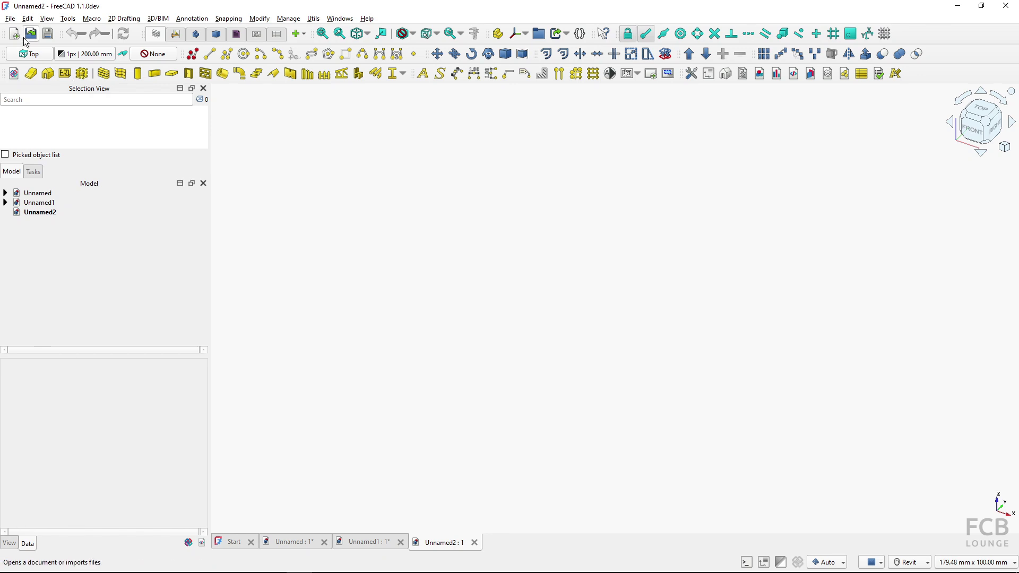
pyautogui.click(10, 19)
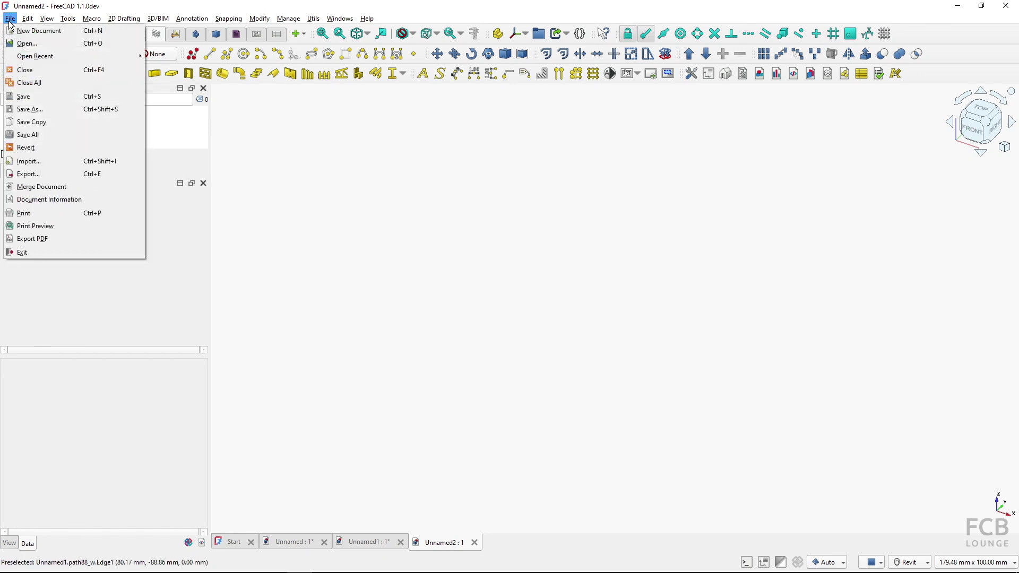
pyautogui.click(42, 161)
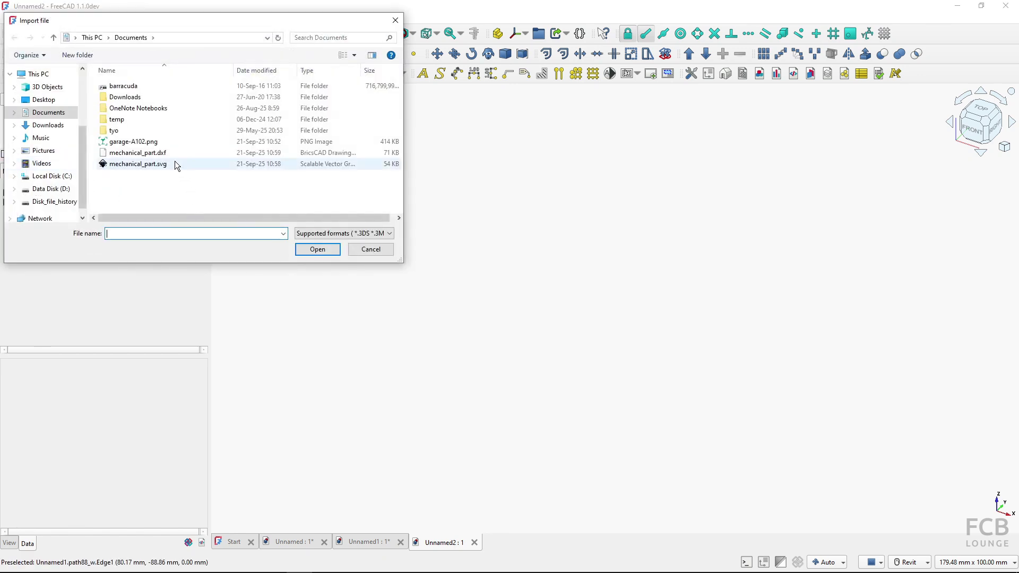
pyautogui.click(166, 154)
pyautogui.click(313, 249)
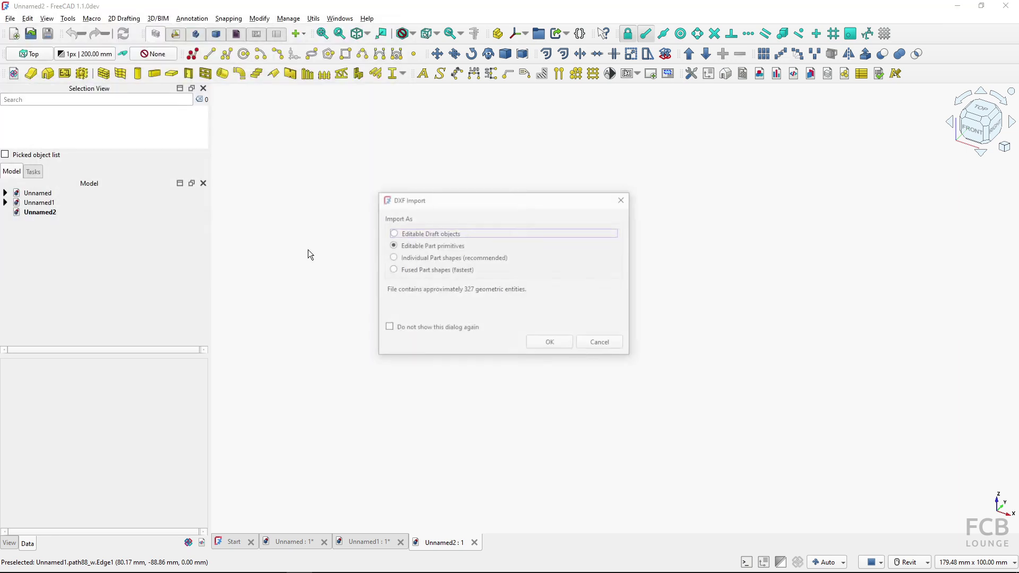
pyautogui.click(408, 259)
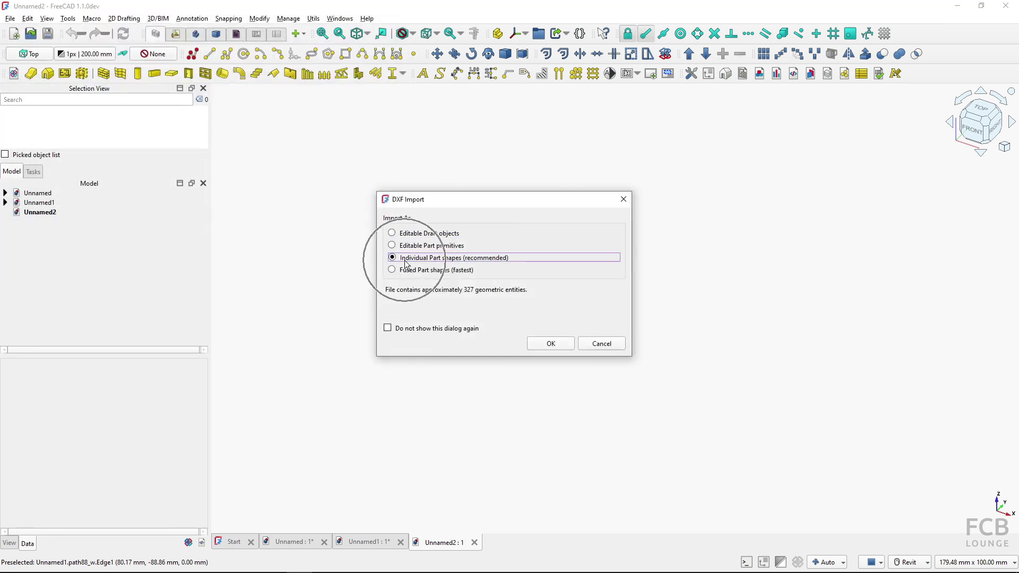
pyautogui.click(551, 345)
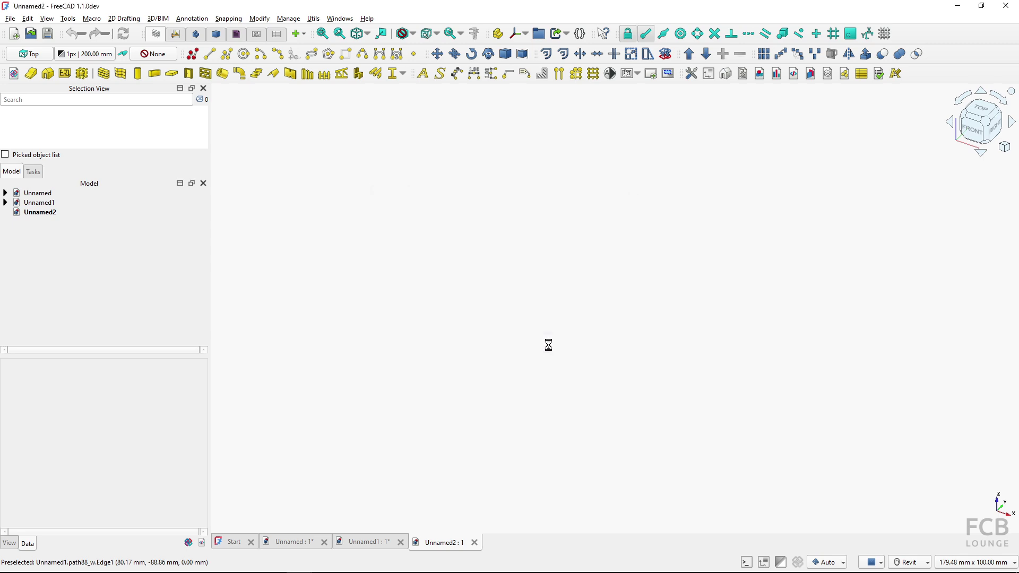
# View the DXF import from the top and compare it against the SVG import in Unnamed1
pyautogui.click(990, 117)
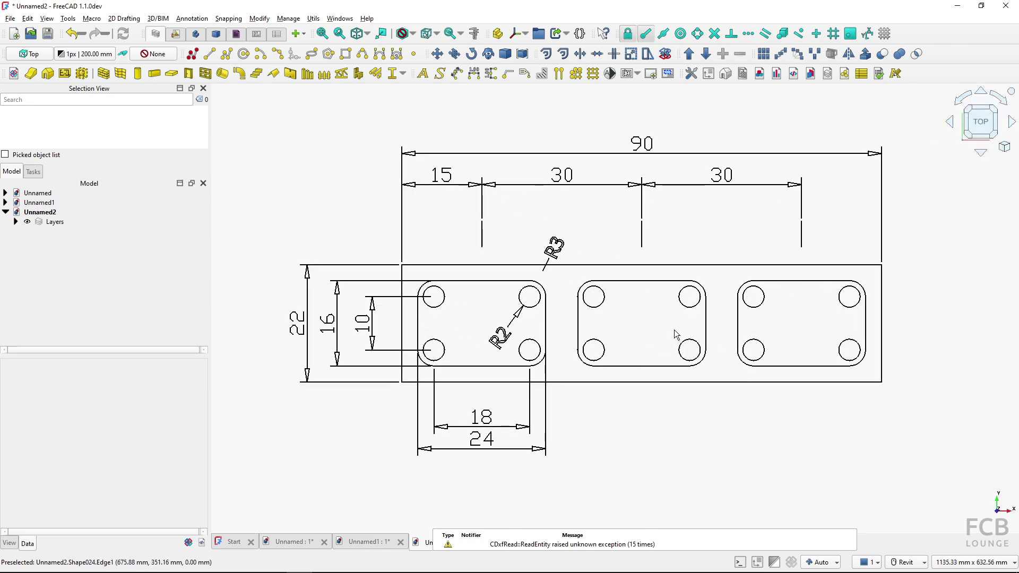
pyautogui.moveTo(672, 328); pyautogui.dragTo(633, 337, button='middle')
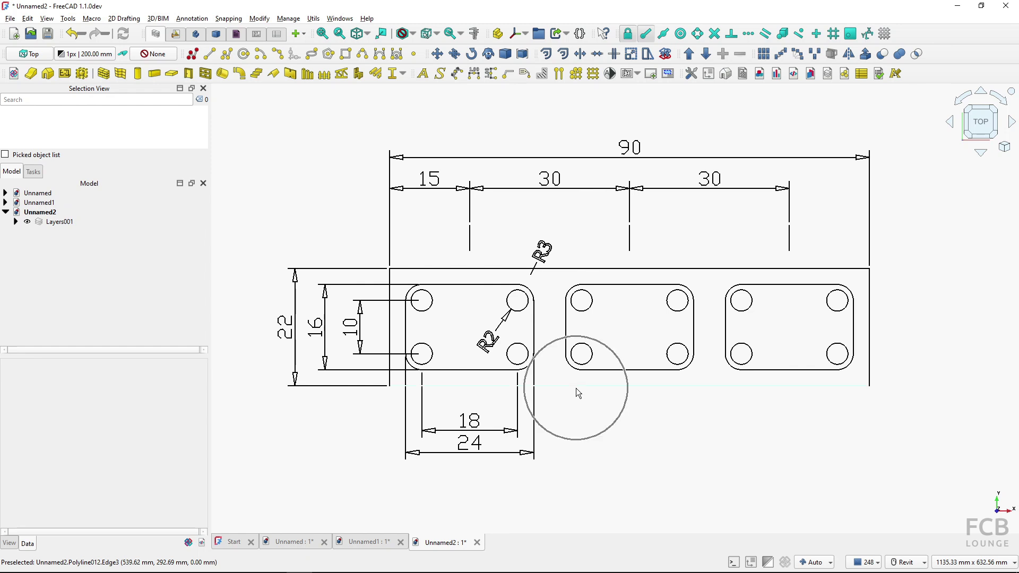
pyautogui.click(366, 542)
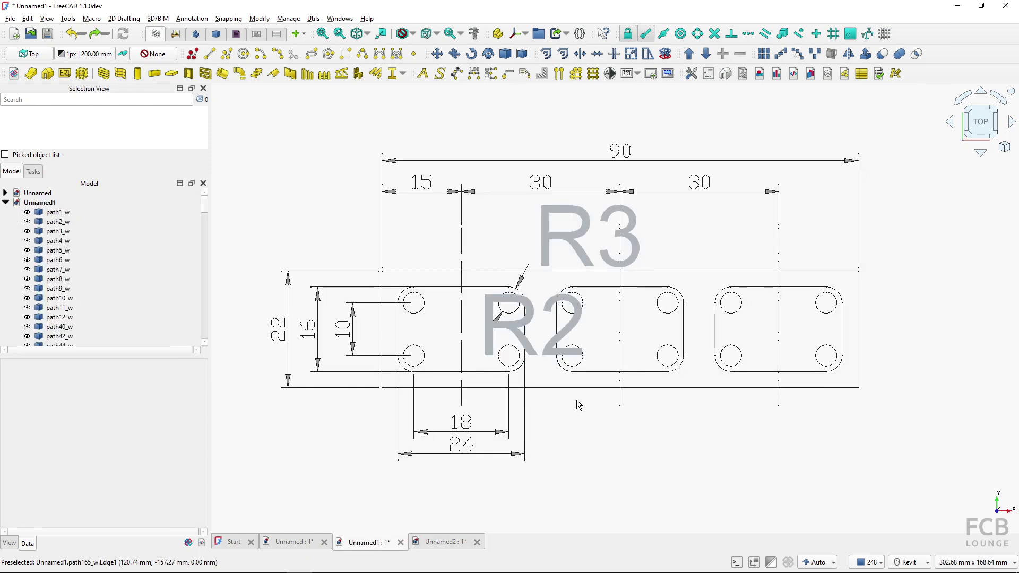
pyautogui.click(450, 543)
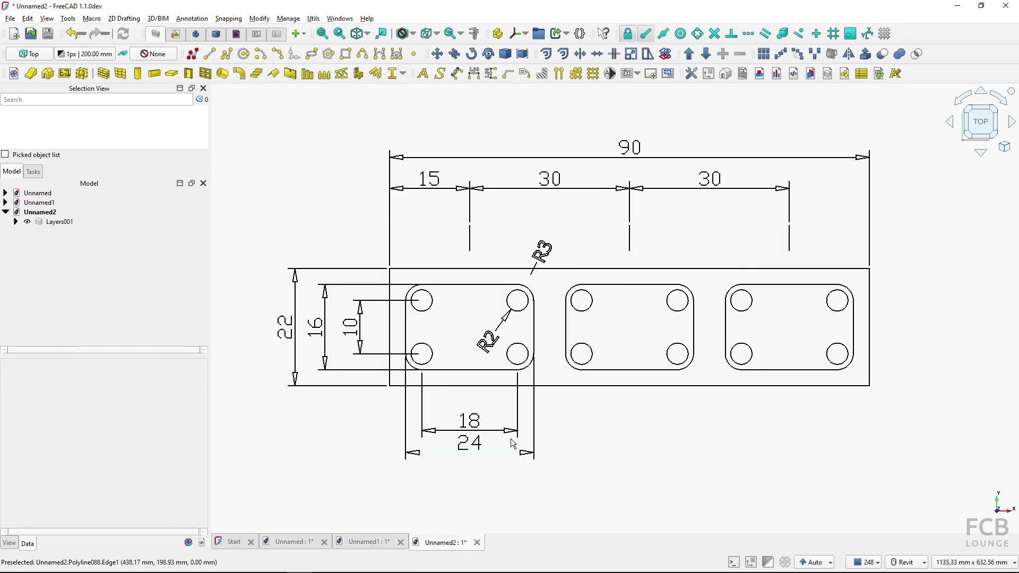
pyautogui.click(578, 387)
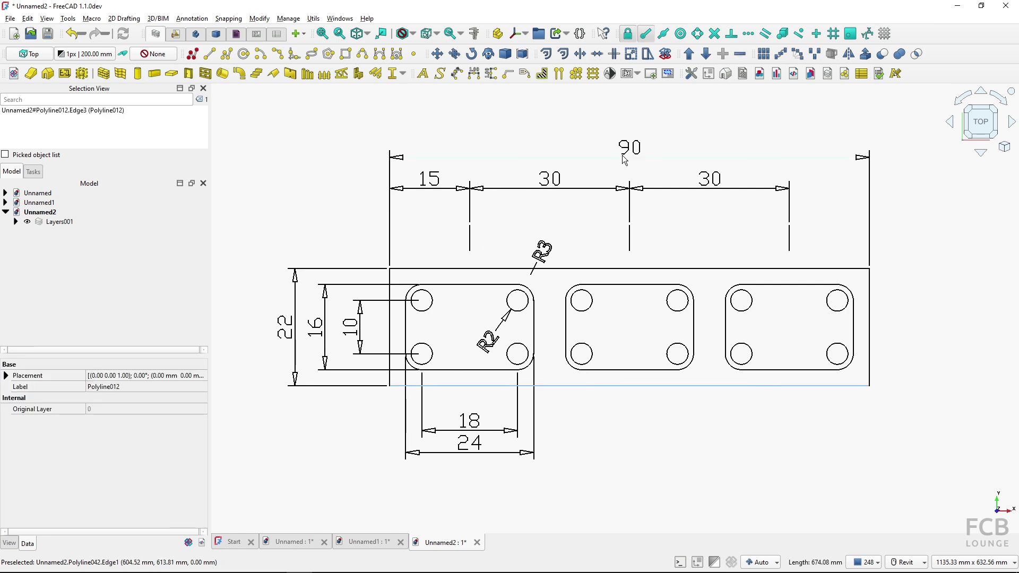
pyautogui.click(475, 42)
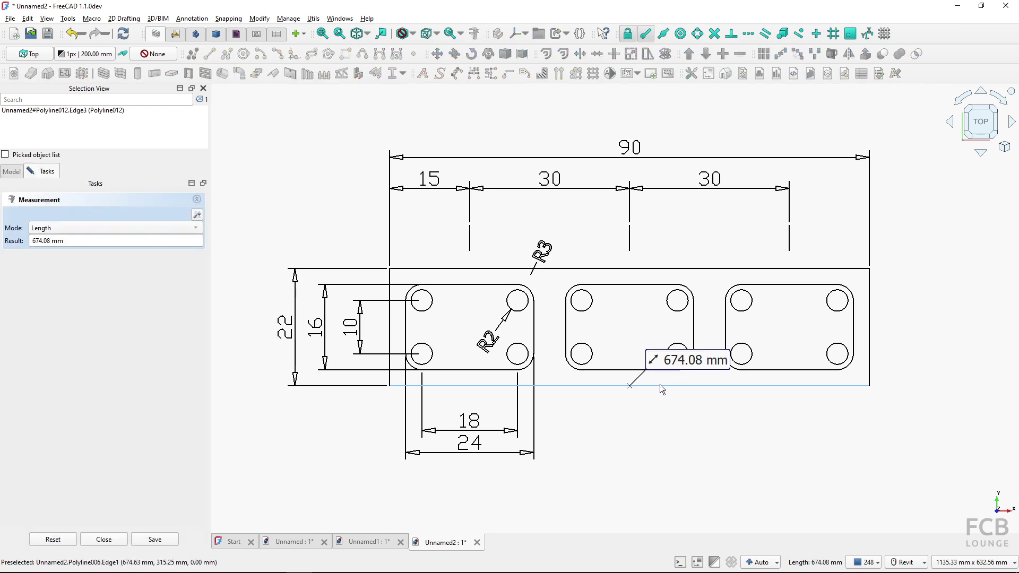
pyautogui.click(115, 540)
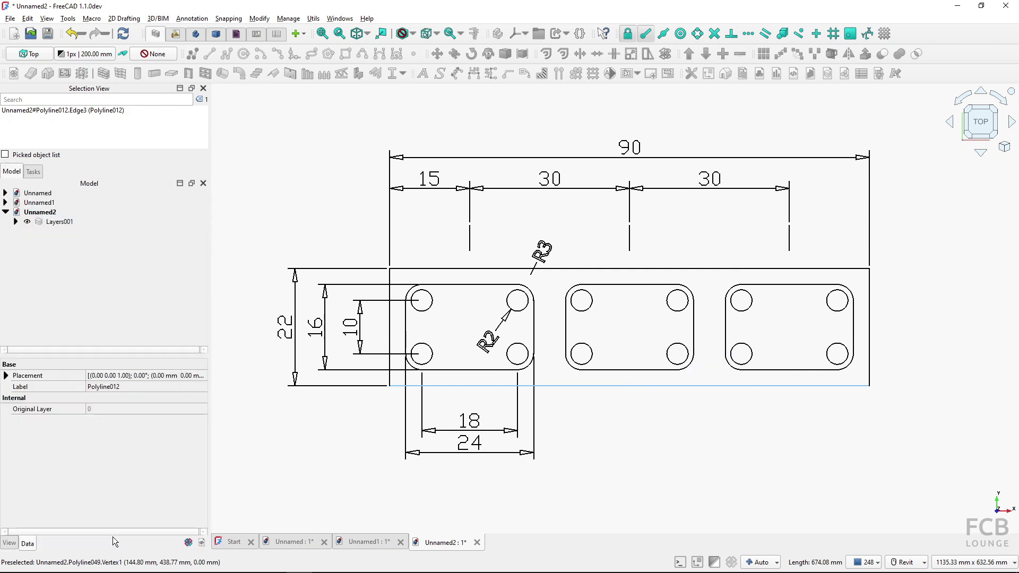
pyautogui.click(606, 411)
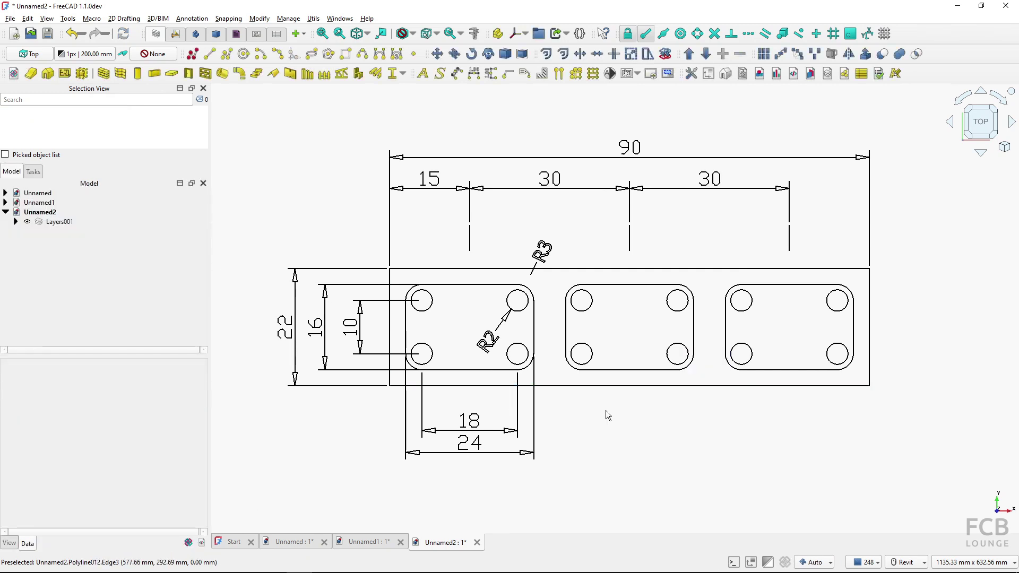
# In the Draft workbench, draw a 90 mm horizontal line from the outline's bottom-left corner
pyautogui.click(180, 36)
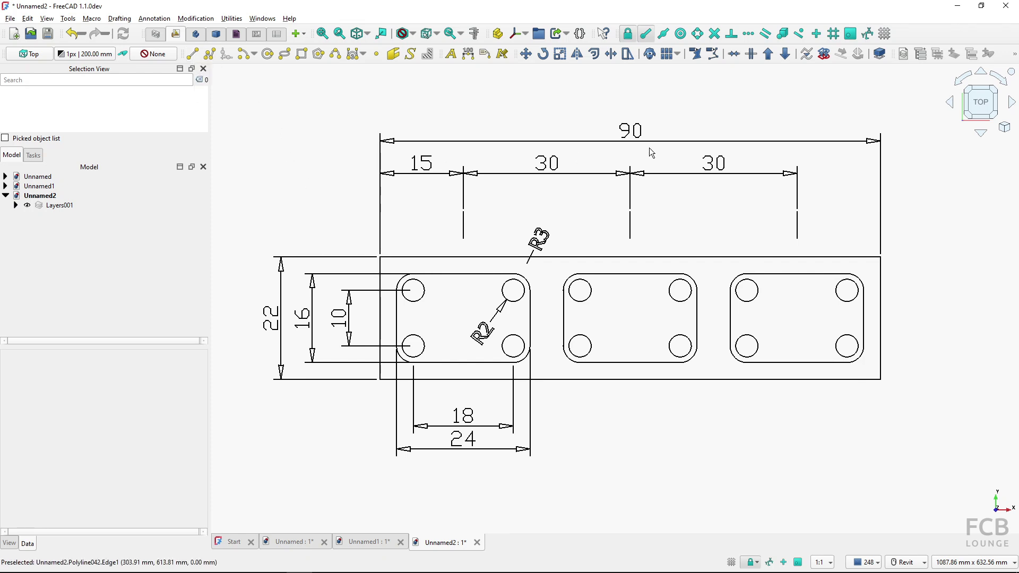
pyautogui.click(192, 55)
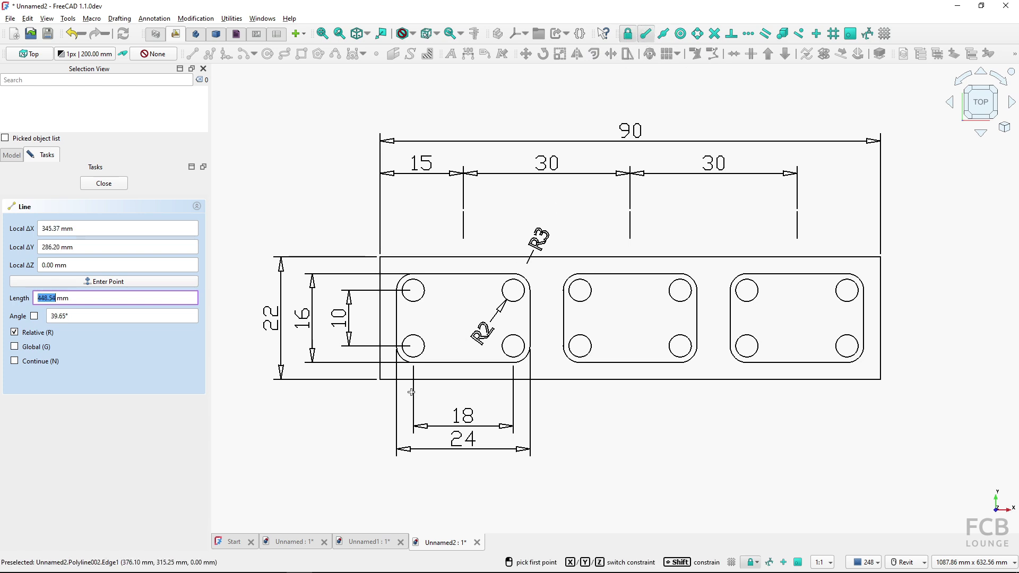
pyautogui.click(381, 379)
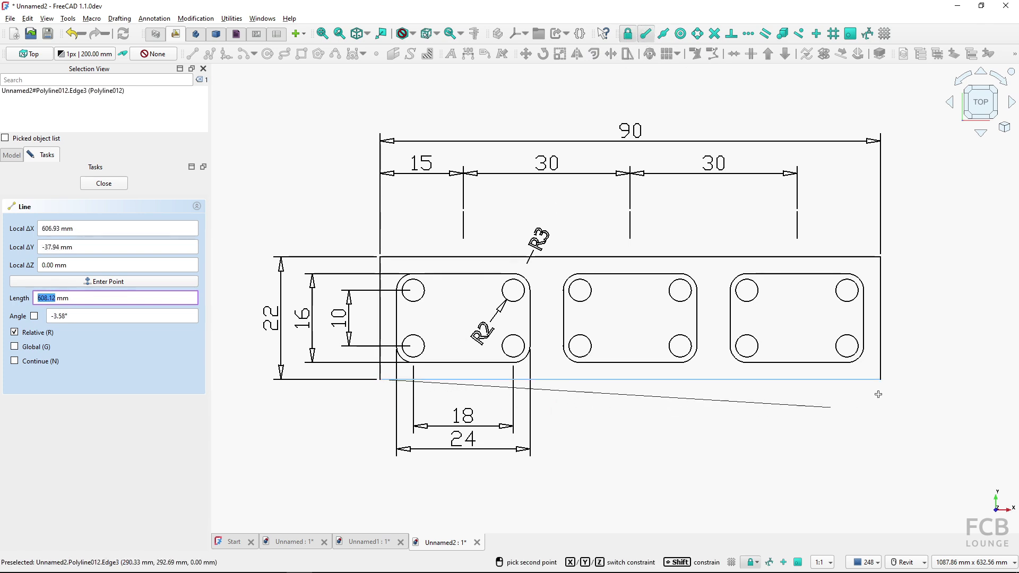
pyautogui.press('x')
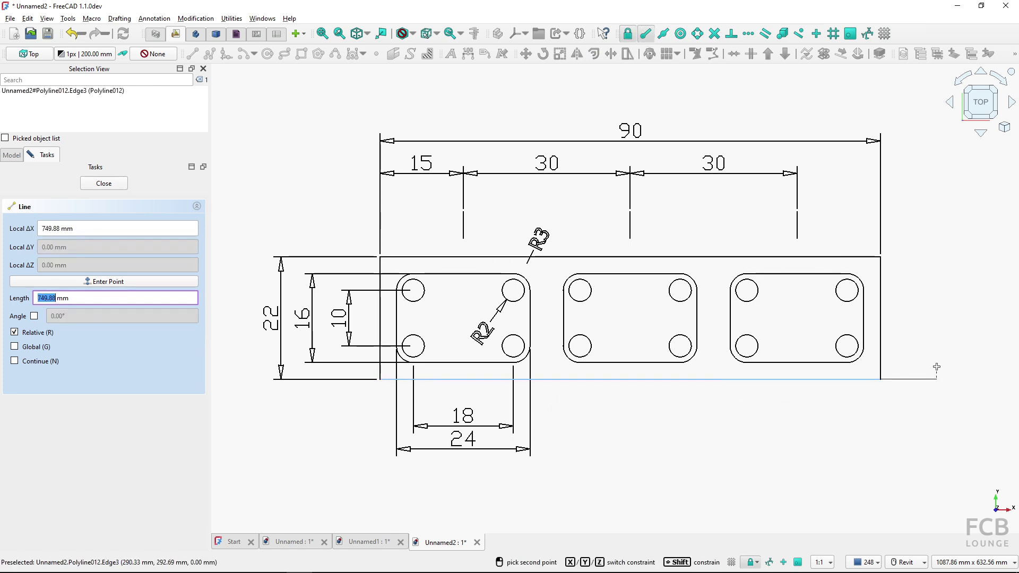
pyautogui.write('90')
pyautogui.press('Return')
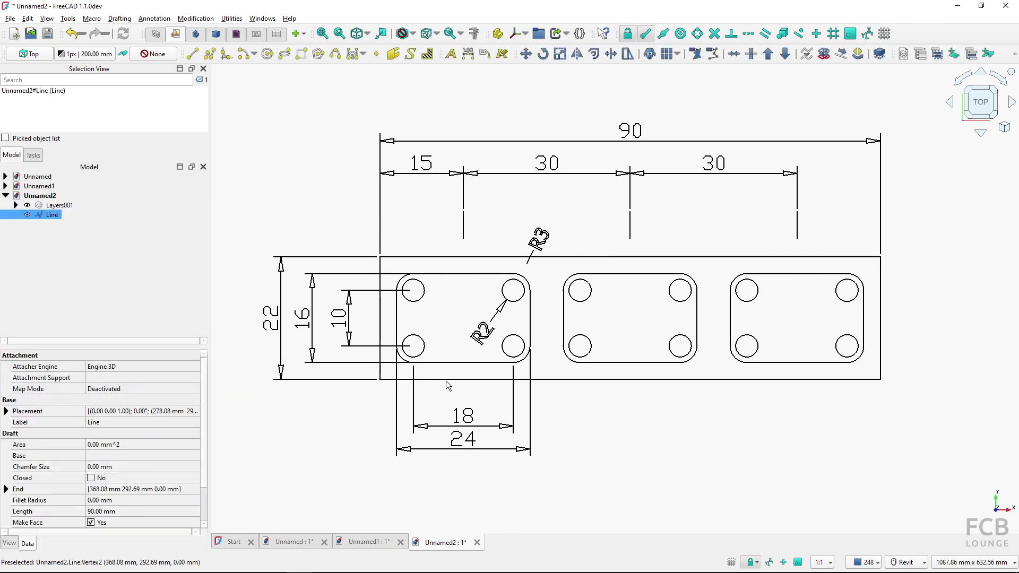
pyautogui.click(336, 411)
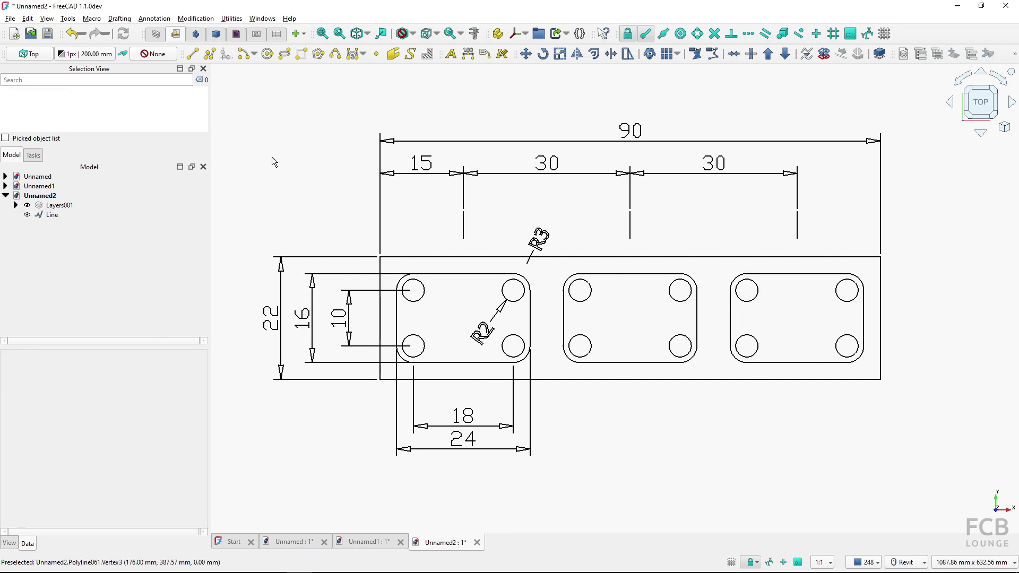
# Scale the whole drawing from its bottom-left corner so its bottom-right corner meets the 90 mm line's end (0.133515)
pyautogui.moveTo(251, 111)
pyautogui.mouseDown()
pyautogui.moveTo(654, 398)
pyautogui.moveTo(917, 498)
pyautogui.mouseUp()
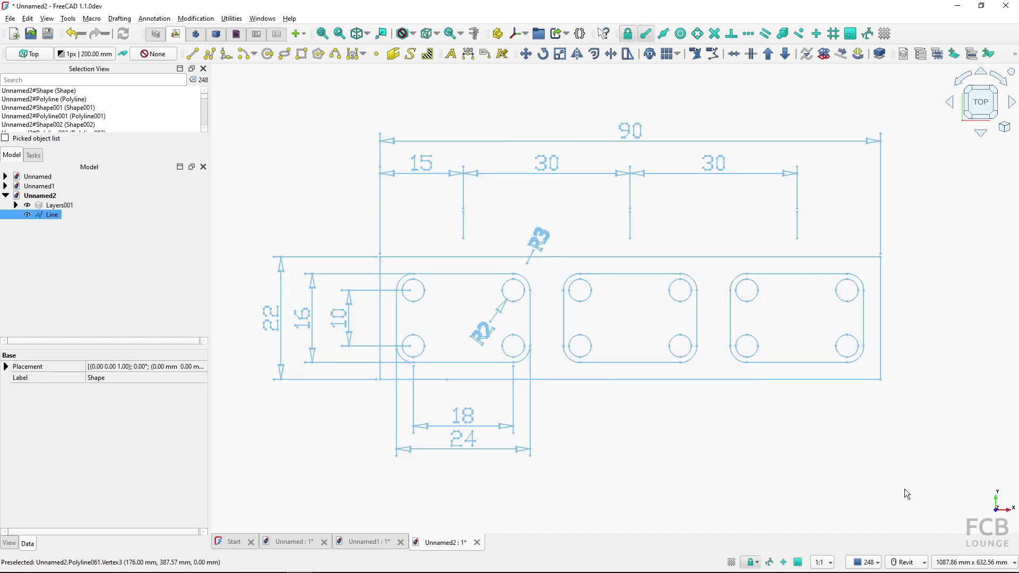
pyautogui.click(561, 60)
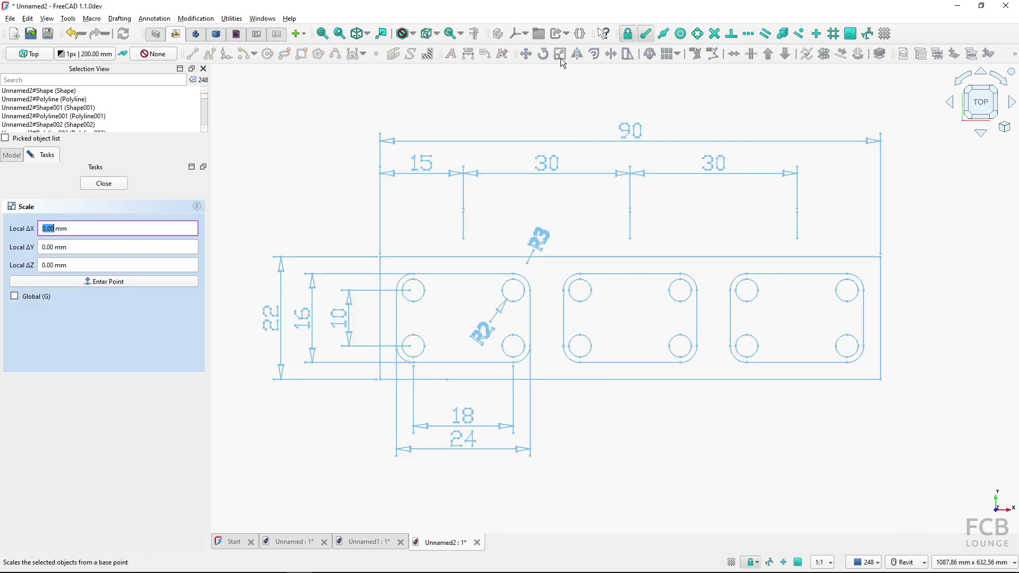
pyautogui.click(390, 412)
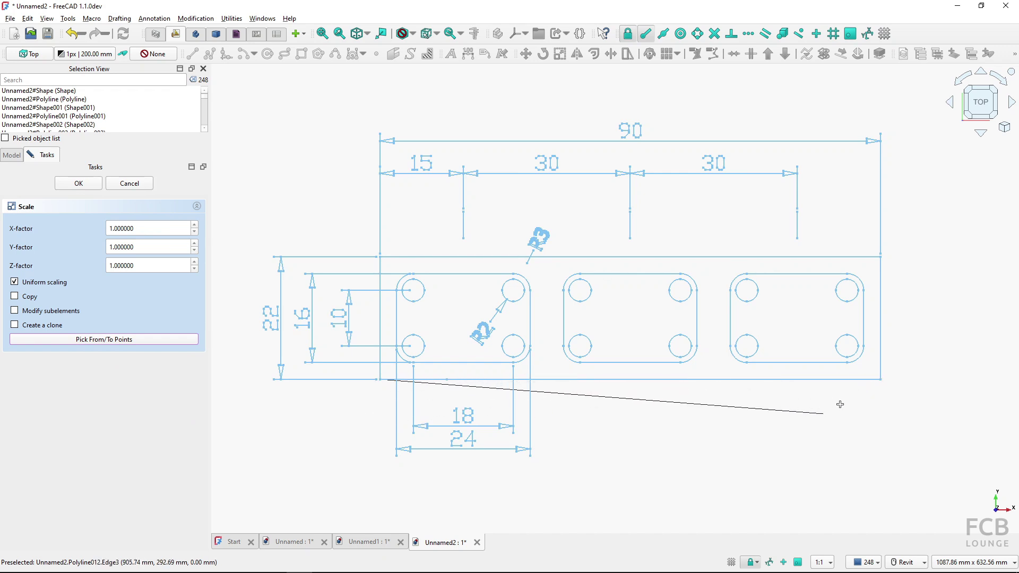
pyautogui.click(879, 381)
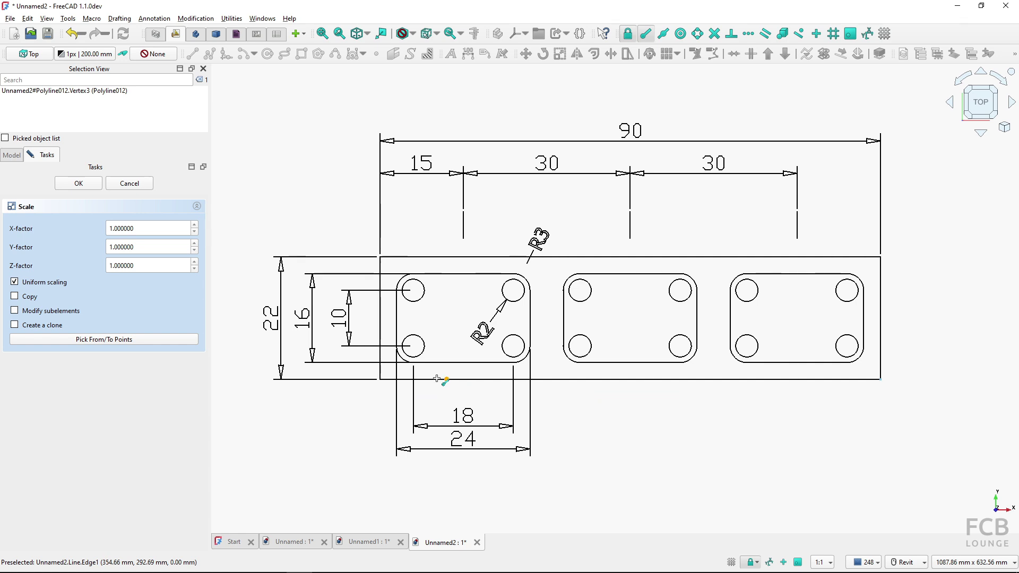
pyautogui.click(437, 379)
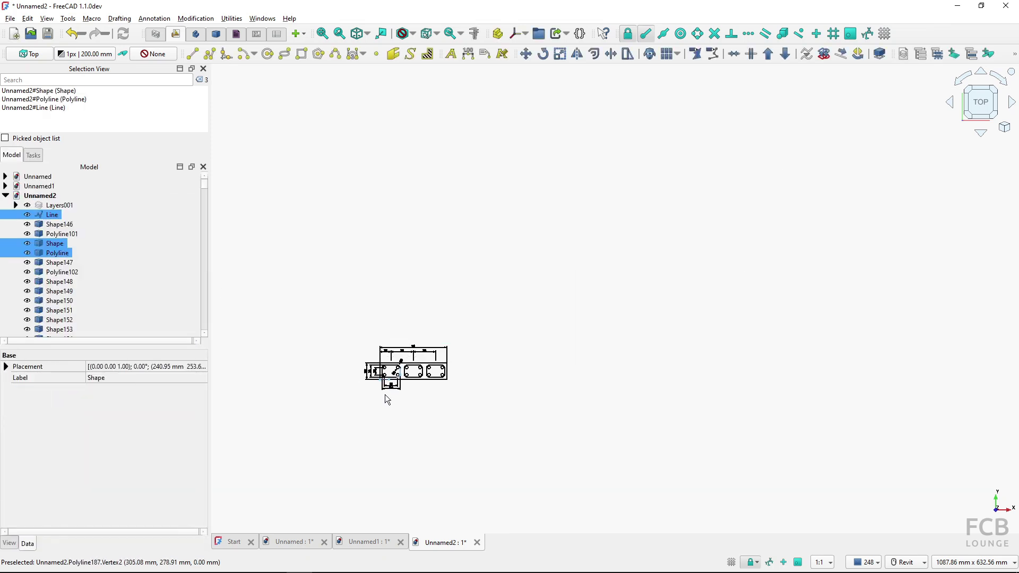
# Delete the reference line and measure the scaled bottom edge, which reads 90.00 mm
pyautogui.click(51, 216)
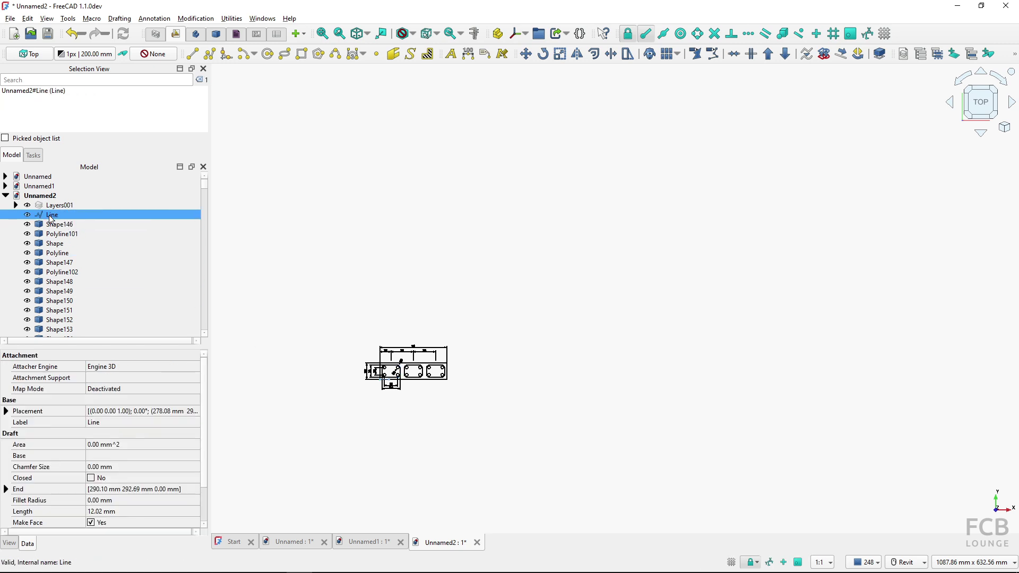
pyautogui.press('Delete')
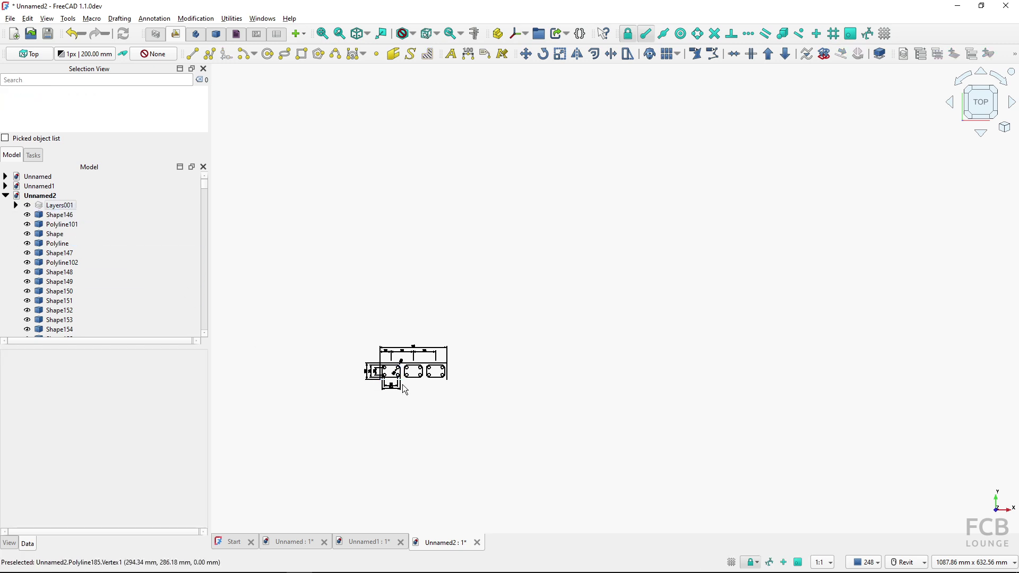
pyautogui.scroll(5, 409, 385)
pyautogui.scroll(2, 479, 406)
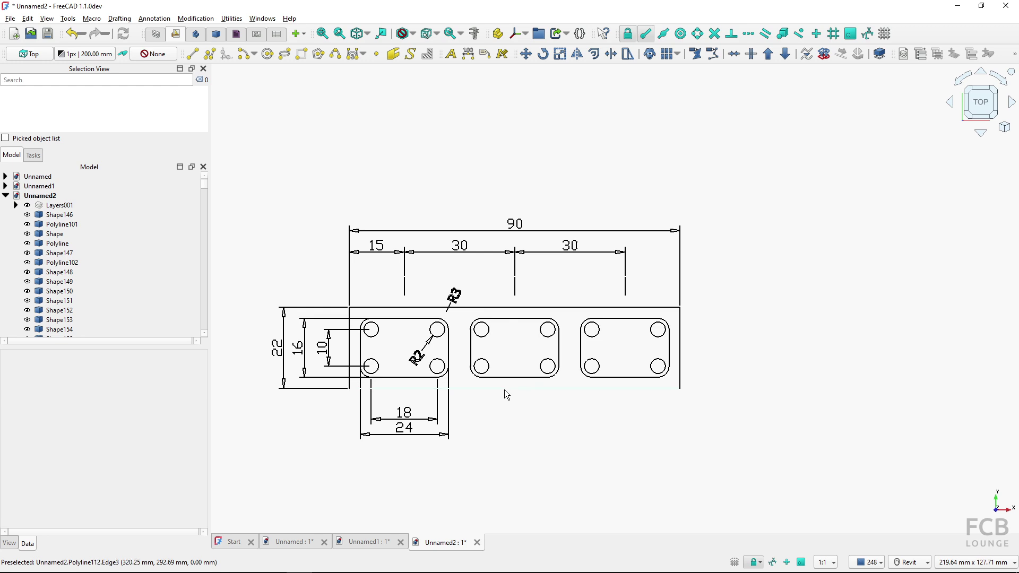
pyautogui.click(504, 389)
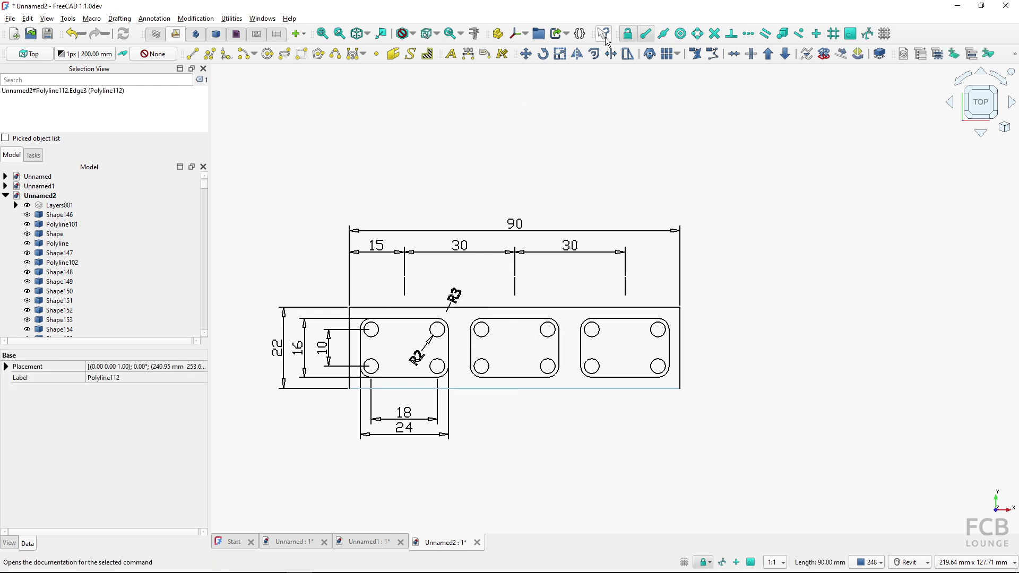
pyautogui.click(473, 34)
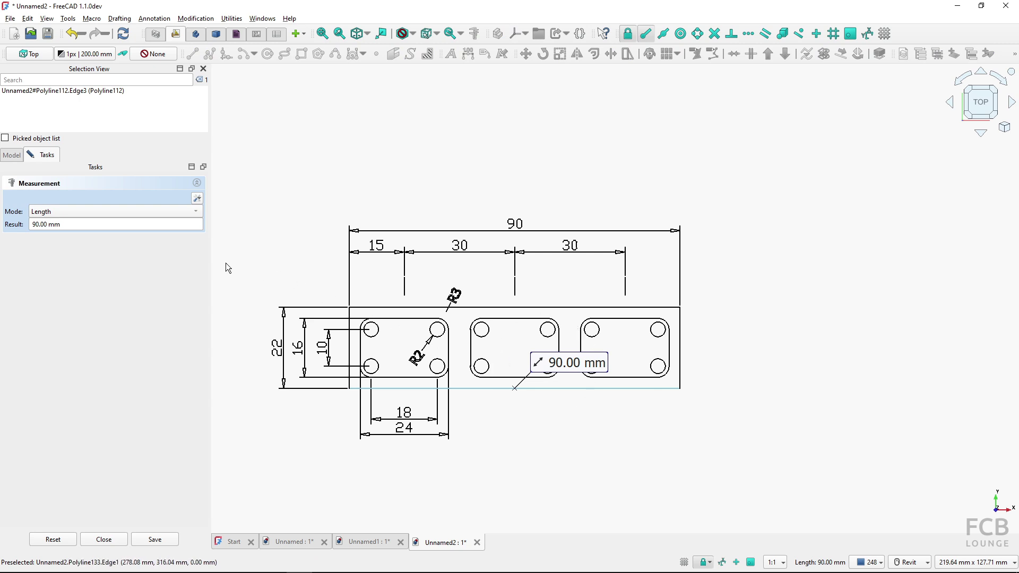
pyautogui.click(109, 539)
pyautogui.scroll(3, 533, 395)
pyautogui.moveTo(533, 394); pyautogui.dragTo(576, 430, button='middle')
pyautogui.click(586, 435)
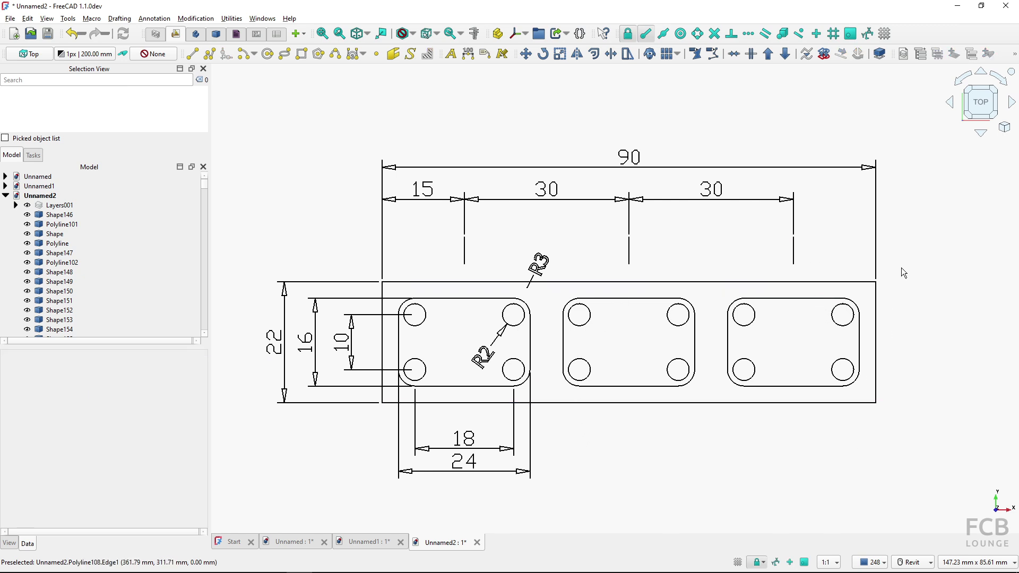
# Delete the top dimensions plus the 18, 24, 22, 16 and 10 dimensions
pyautogui.moveTo(901, 267); pyautogui.dragTo(318, 146)
pyautogui.press('Delete')
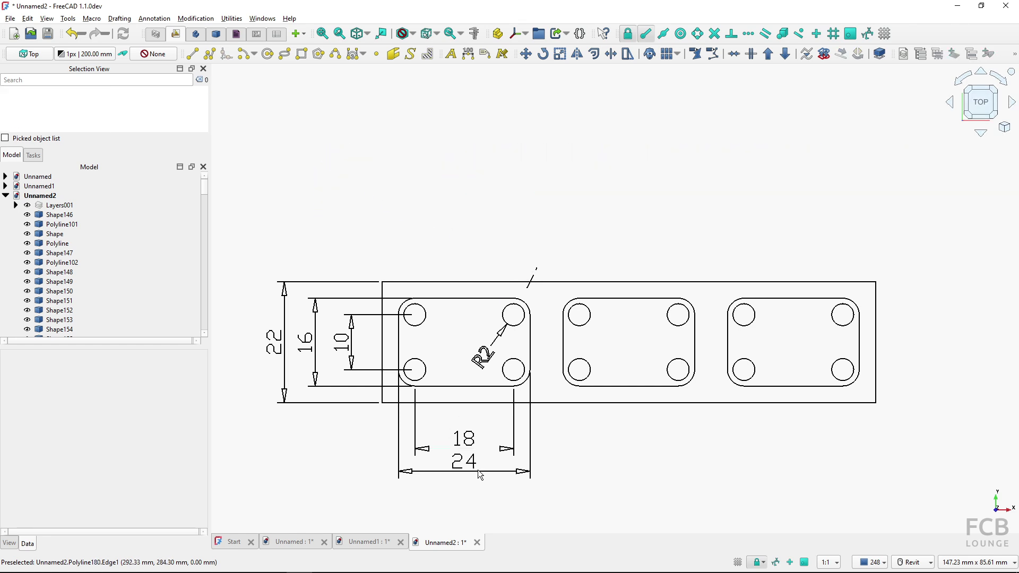
pyautogui.hotkey('shift', 'b')
pyautogui.moveTo(564, 495)
pyautogui.mouseDown()
pyautogui.moveTo(351, 422)
pyautogui.moveTo(250, 243)
pyautogui.mouseUp()
pyautogui.press('Delete')
pyautogui.hotkey('shift', 'b')
pyautogui.press('Delete')
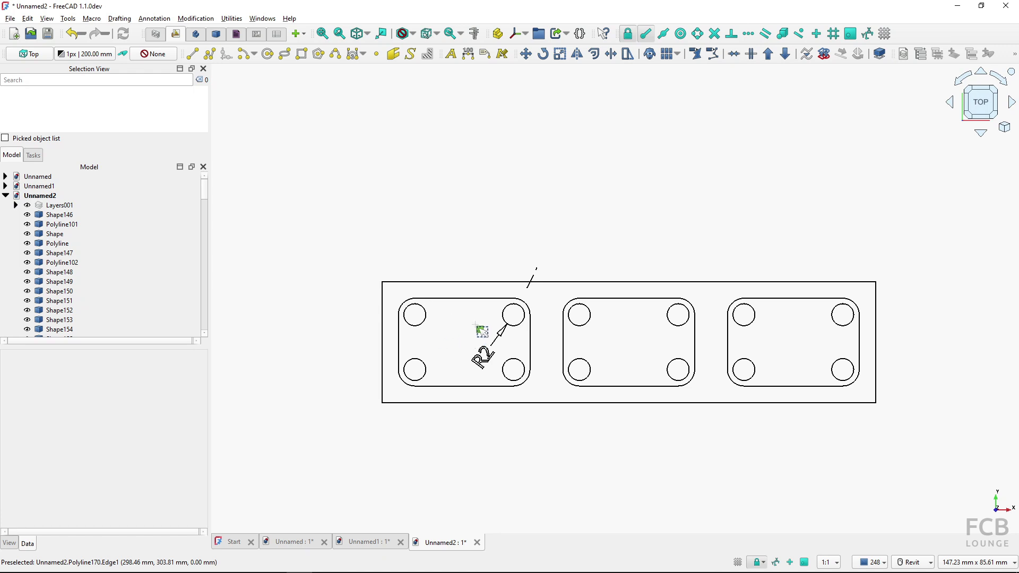
# Remove the R2 radius dimension and the leftover diagonal line above the plate
pyautogui.click(486, 353)
pyautogui.press('Delete')
pyautogui.scroll(2, 469, 354)
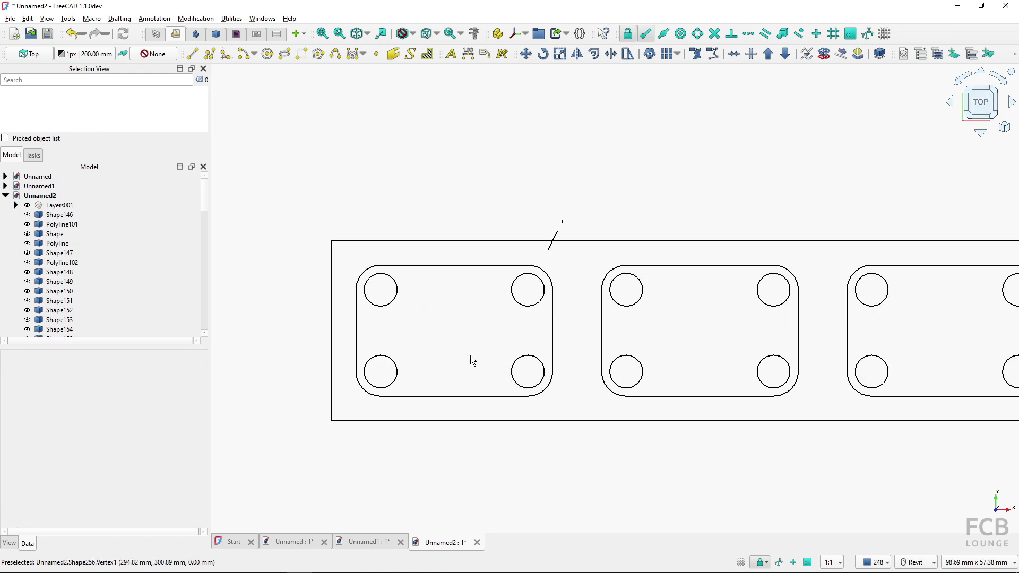
pyautogui.click(549, 245)
pyautogui.press('Delete')
pyautogui.click(563, 221)
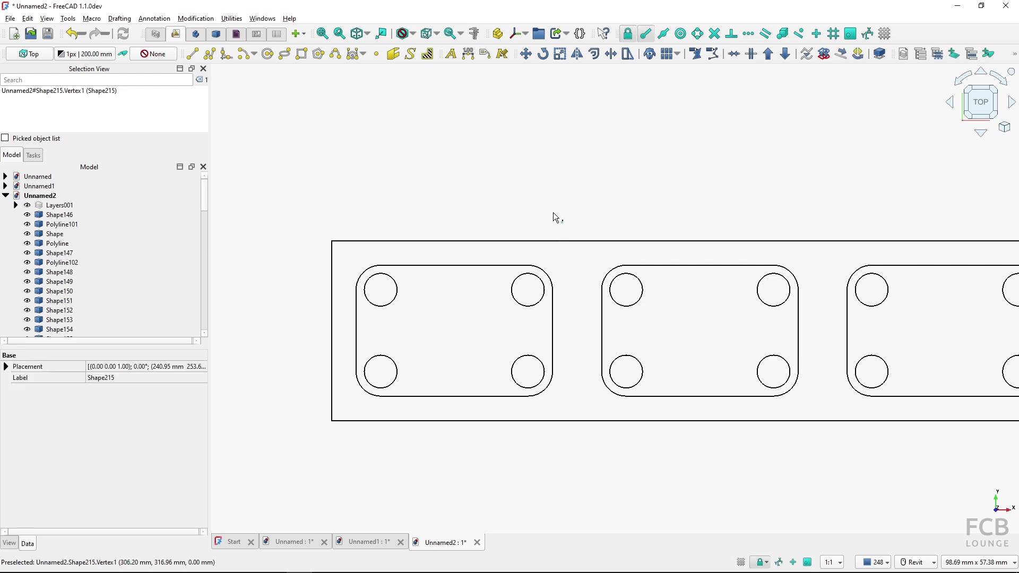
pyautogui.click(550, 212)
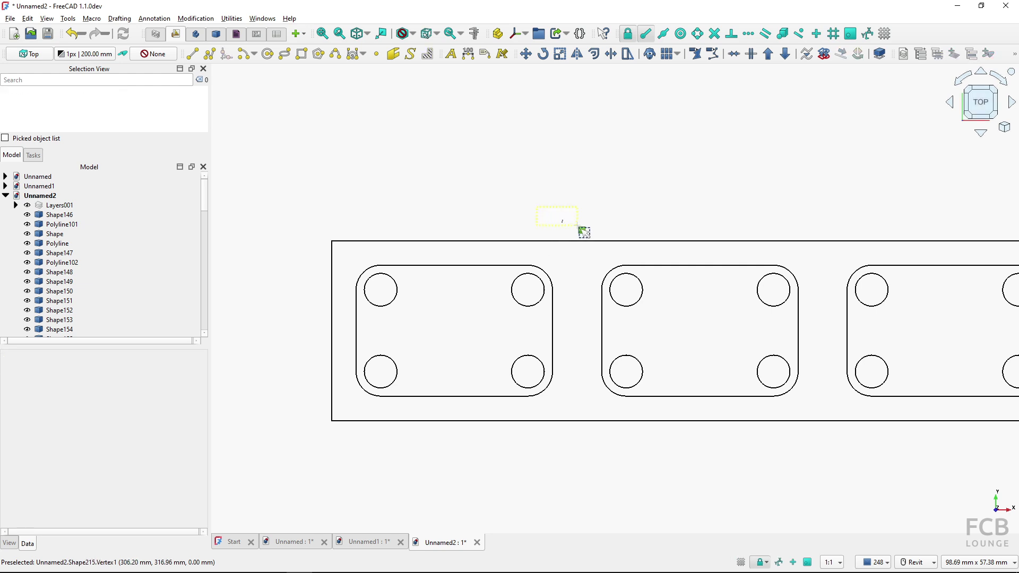
# Fit the cleaned plate into the view and select the right edge of its outline
pyautogui.press('v')
pyautogui.press('f')
pyautogui.moveTo(523, 233); pyautogui.dragTo(559, 241, button='middle')
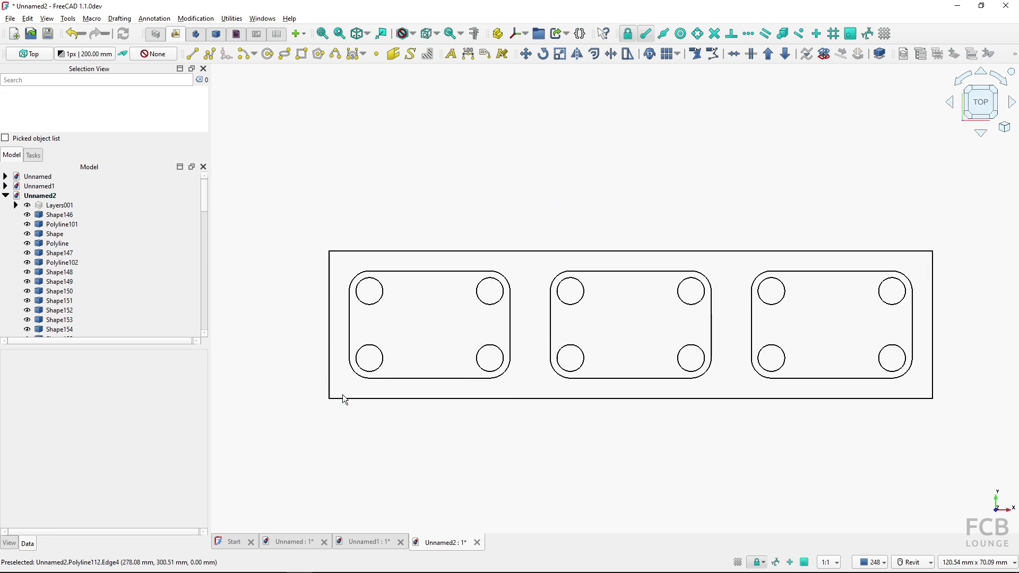
pyautogui.click(932, 351)
# Select the plate's top, left and bottom outline edges, then select the Sketch object in the Model tree
pyautogui.keyDown('ctrl'); pyautogui.click(858, 251); pyautogui.keyUp('ctrl')
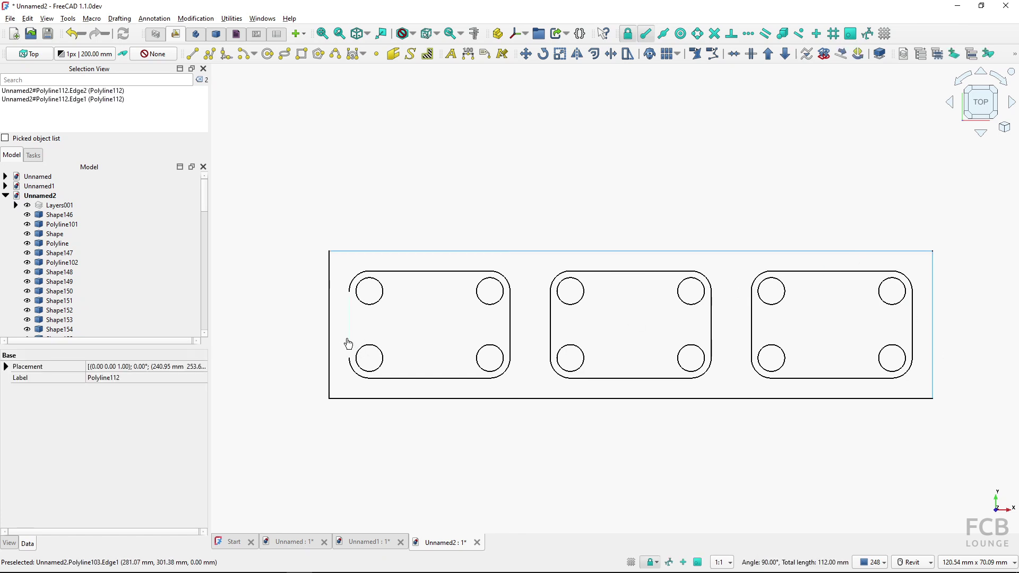
pyautogui.keyDown('ctrl'); pyautogui.click(330, 341); pyautogui.keyUp('ctrl')
pyautogui.keyDown('ctrl'); pyautogui.click(412, 404); pyautogui.keyUp('ctrl')
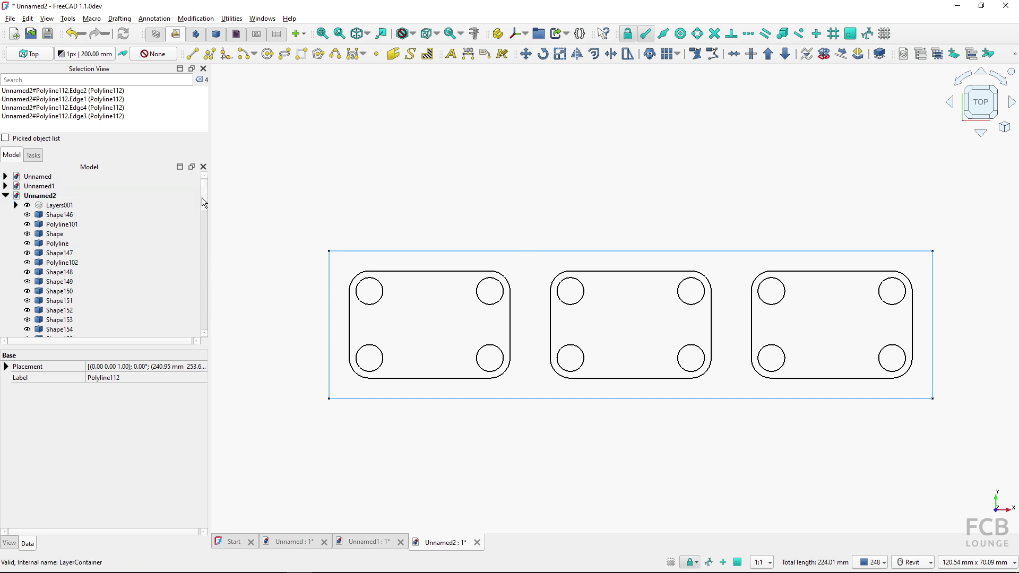
pyautogui.moveTo(204, 202); pyautogui.dragTo(224, 336)
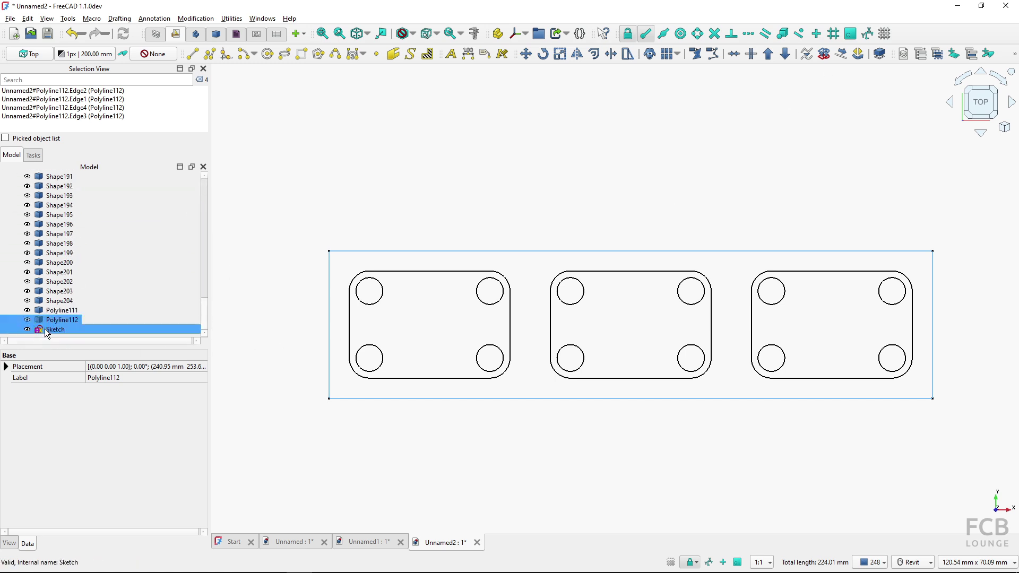
pyautogui.click(58, 330)
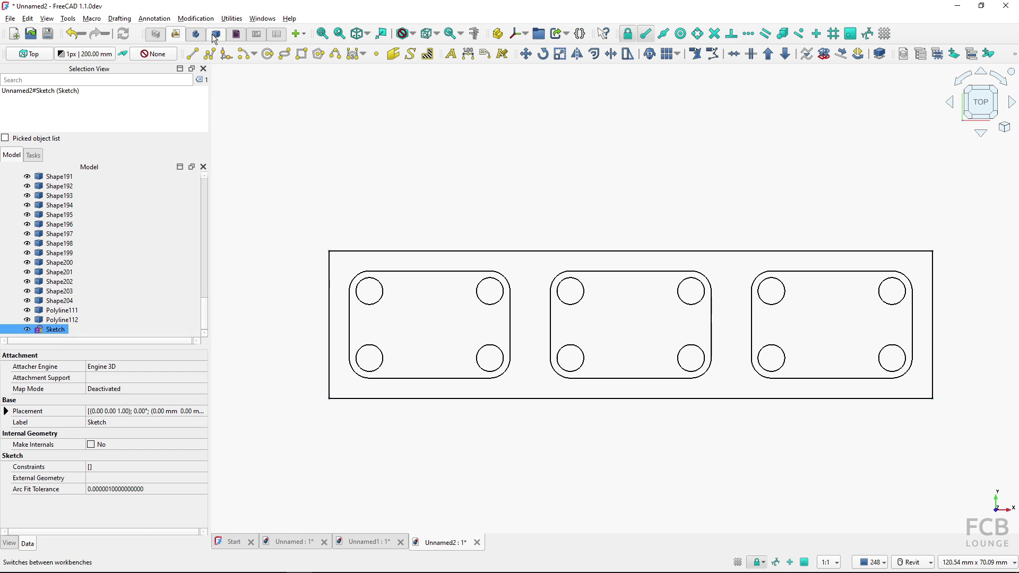
# Extrude the plate Sketch 20 mm into a solid block using Part > Extrude
pyautogui.click(215, 34)
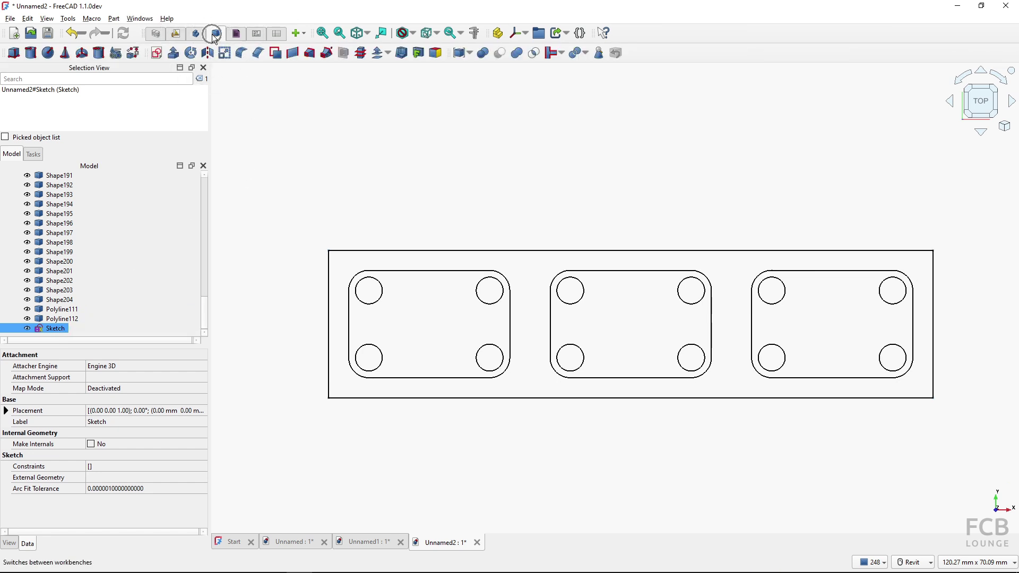
pyautogui.click(172, 60)
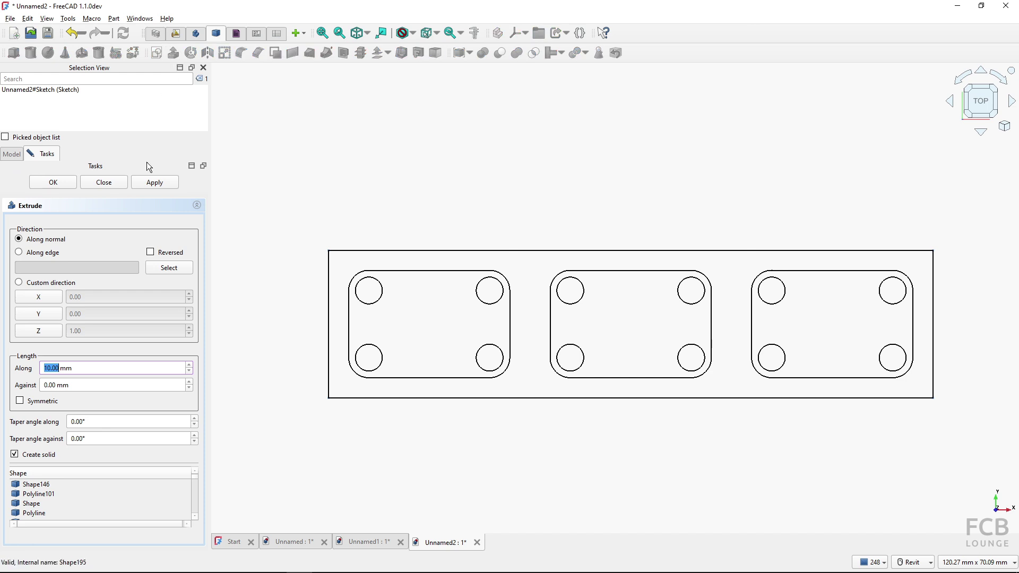
pyautogui.press('Return')
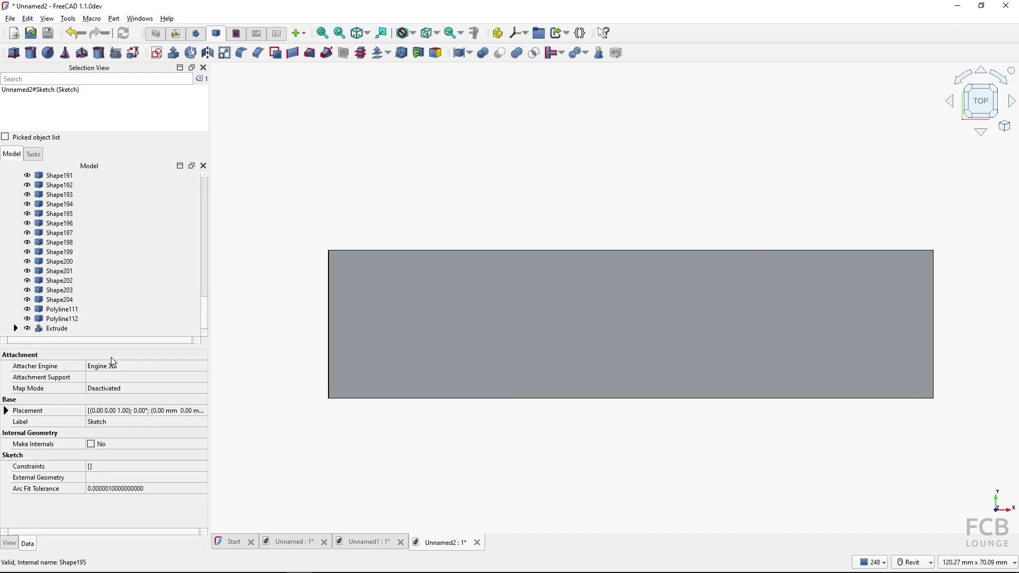
# Inspect the block from isometric and underside views, then switch to the Unnamed1 and garage floor-plan documents
pyautogui.press('0')
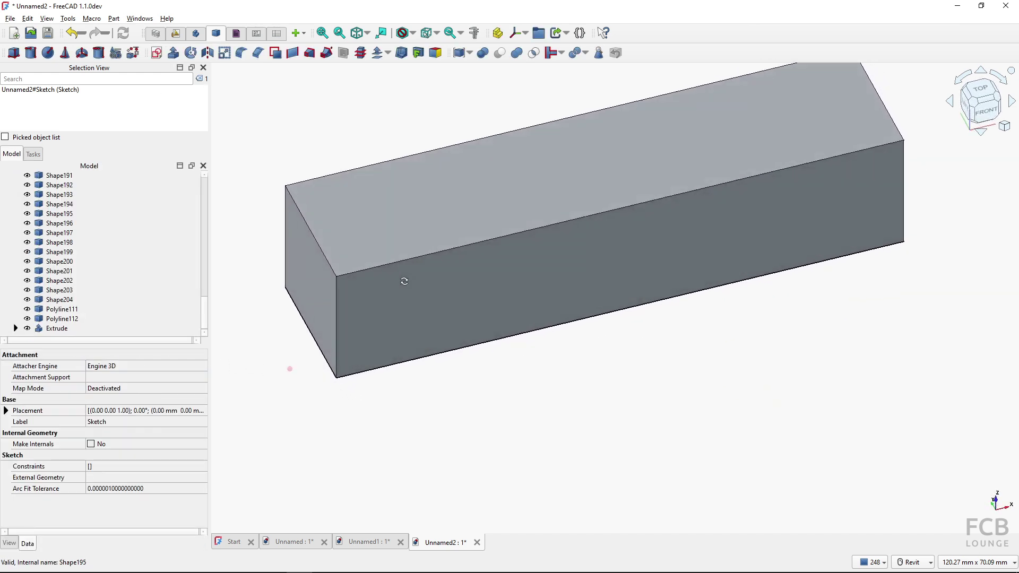
pyautogui.keyDown('shift'); pyautogui.moveTo(367, 350); pyautogui.dragTo(380, 320, button='middle'); pyautogui.keyUp('shift')
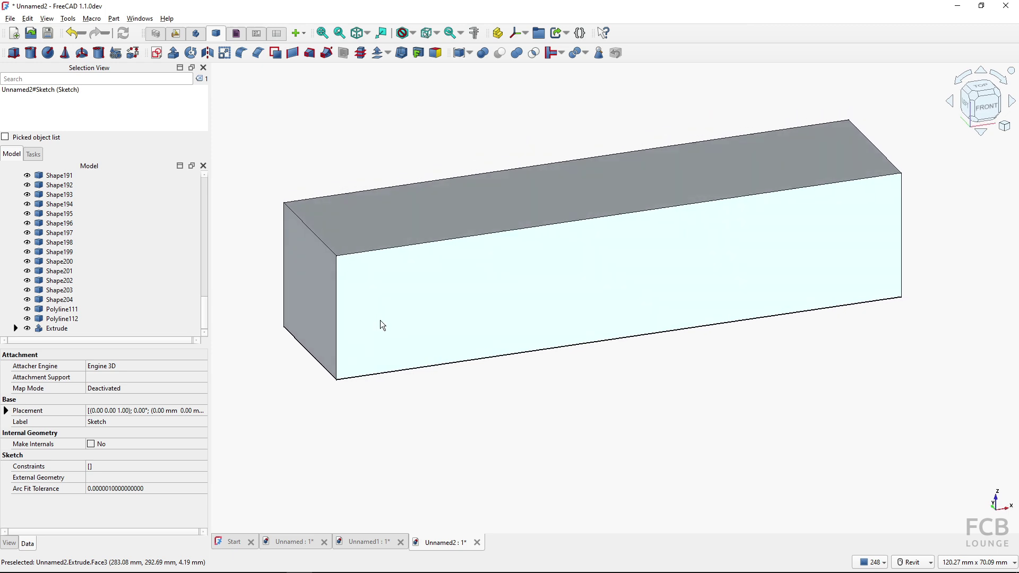
pyautogui.keyDown('shift'); pyautogui.moveTo(432, 375); pyautogui.dragTo(394, 291, button='middle'); pyautogui.keyUp('shift')
pyautogui.scroll(4, 391, 291)
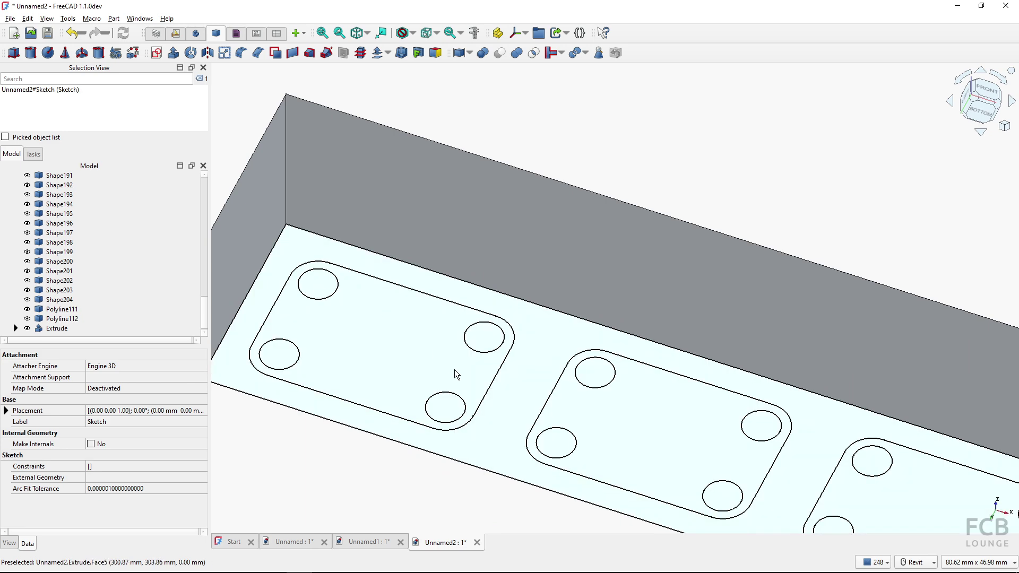
pyautogui.scroll(-3, 454, 369)
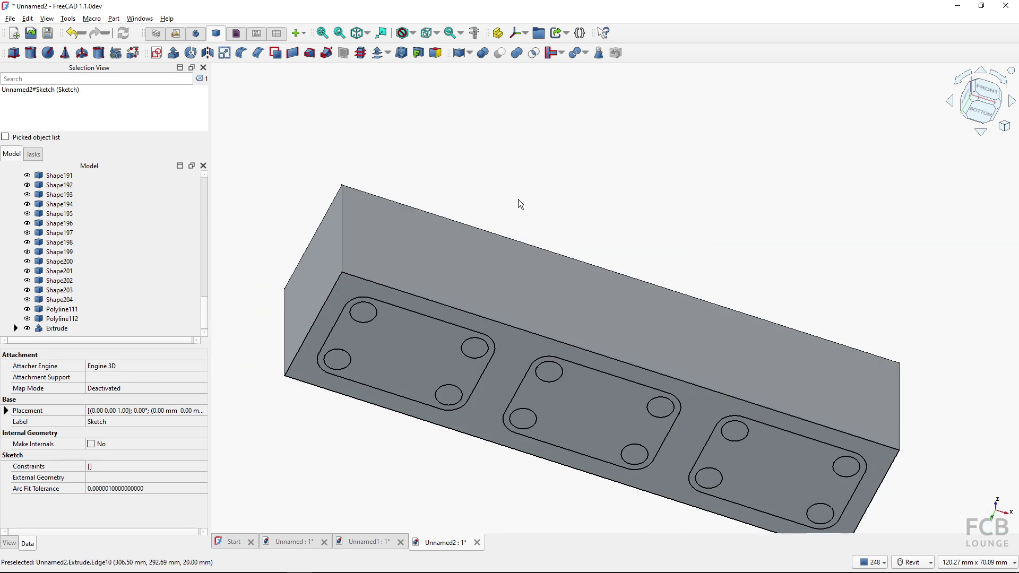
pyautogui.scroll(-2, 533, 169)
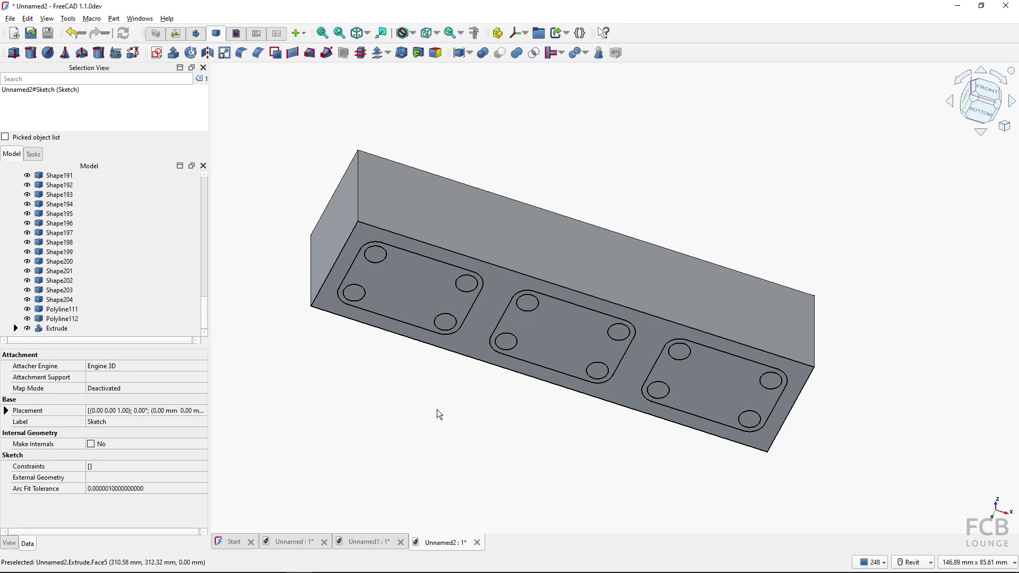
pyautogui.click(366, 543)
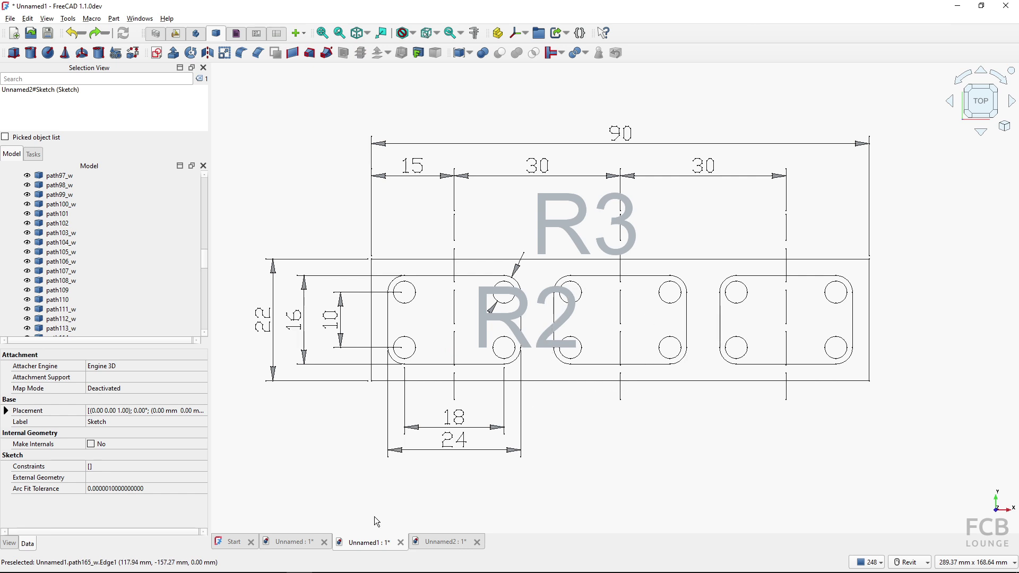
pyautogui.click(296, 544)
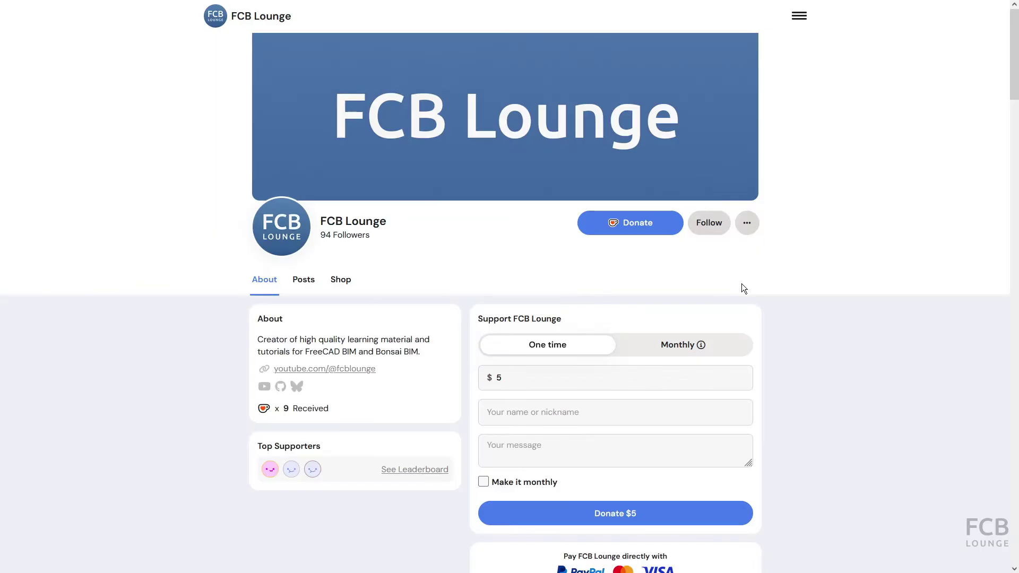
# Change the donation amount from $5 to $10, enter a supporter nickname, and write the message 'Thank you!'
pyautogui.click(510, 377)
pyautogui.press('BackSpace')
pyautogui.write('10')
pyautogui.click(503, 413)
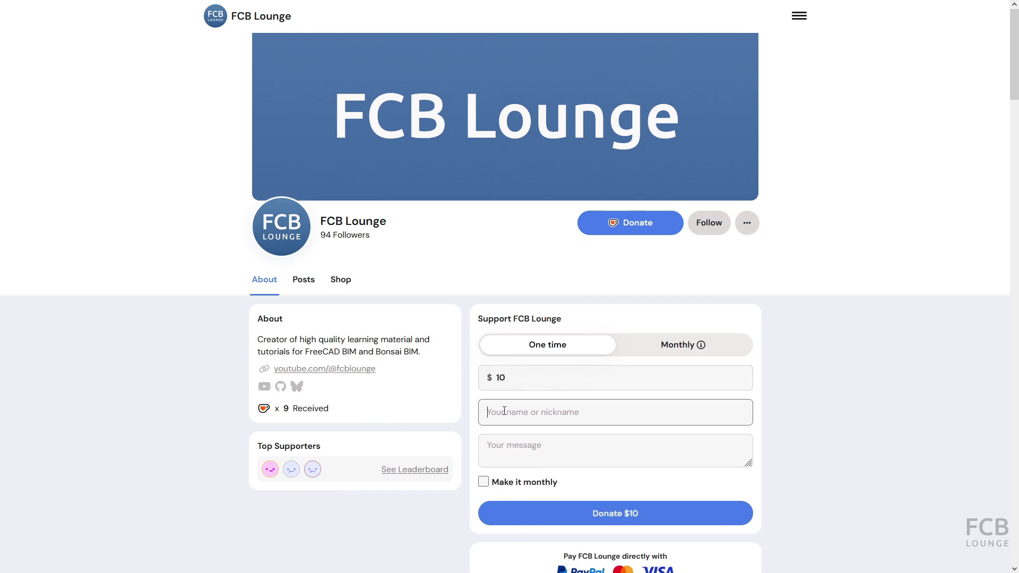
pyautogui.write('Nick')
pyautogui.click(532, 456)
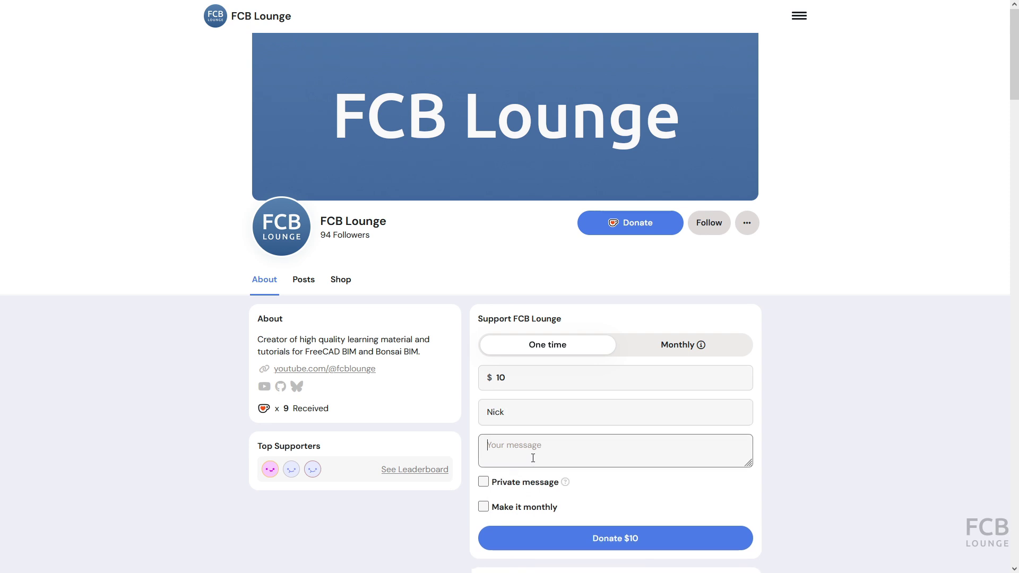
pyautogui.write('Thank you!')
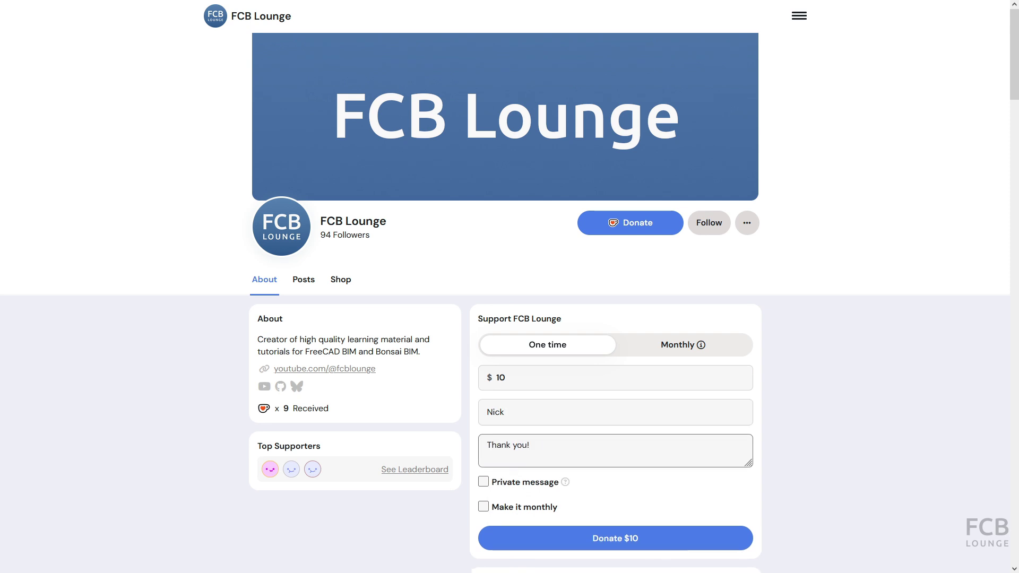